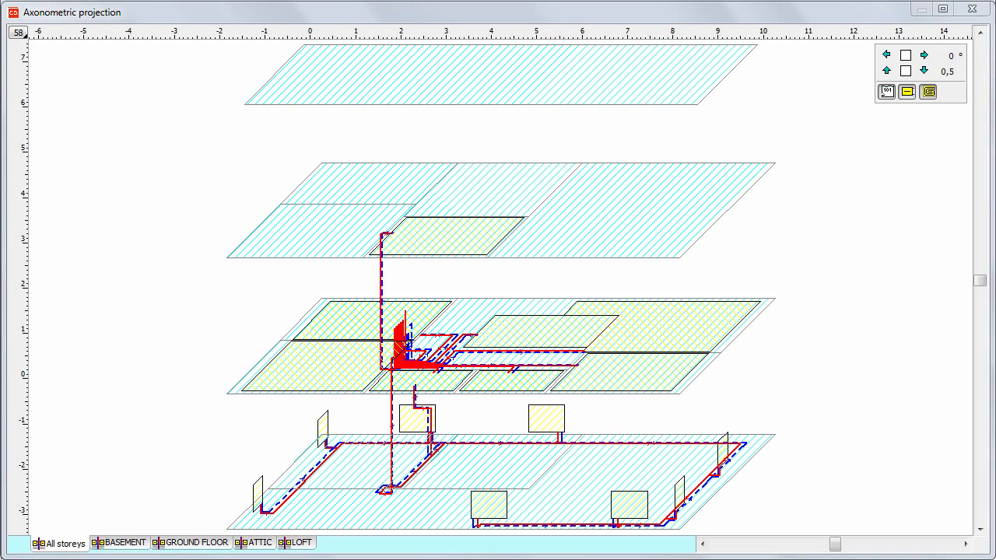
Close the axonometric projection and copy the ground floor riser beside the upper end of the manifold onto the next storey
click(969, 9)
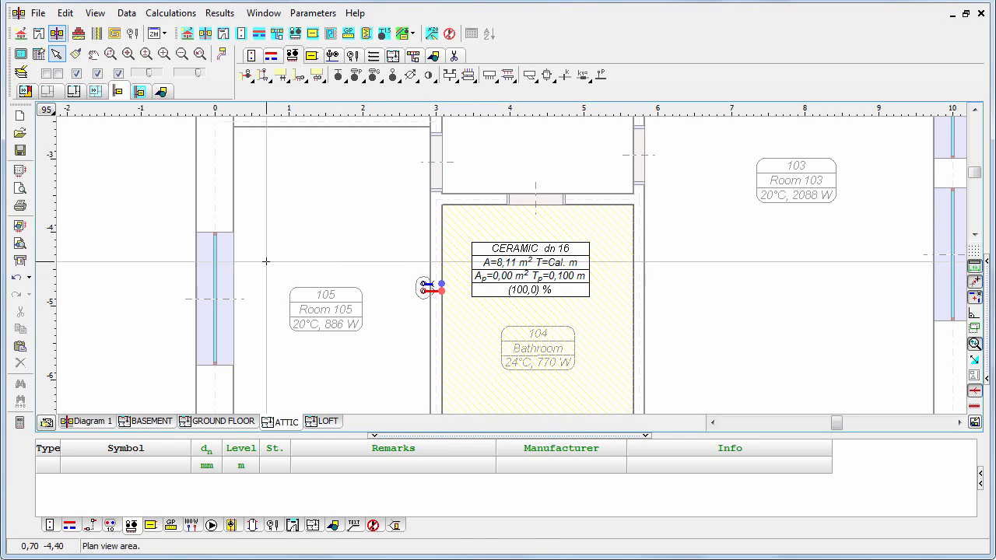
click(223, 421)
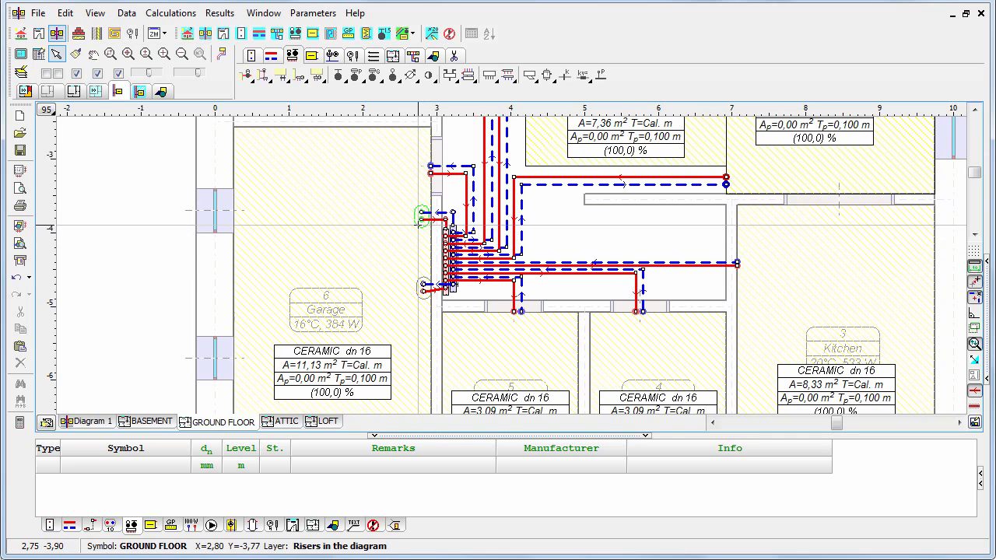
click(421, 218)
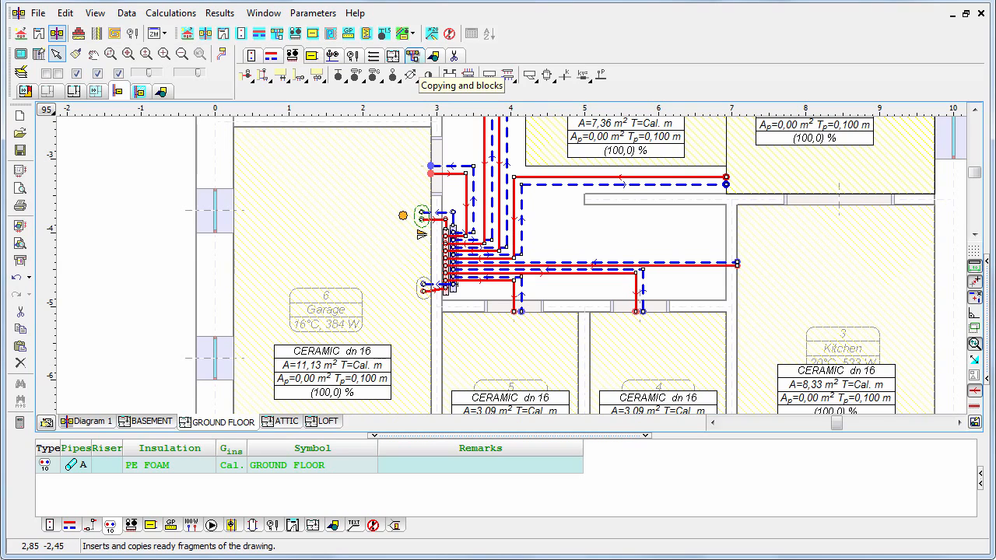
click(426, 74)
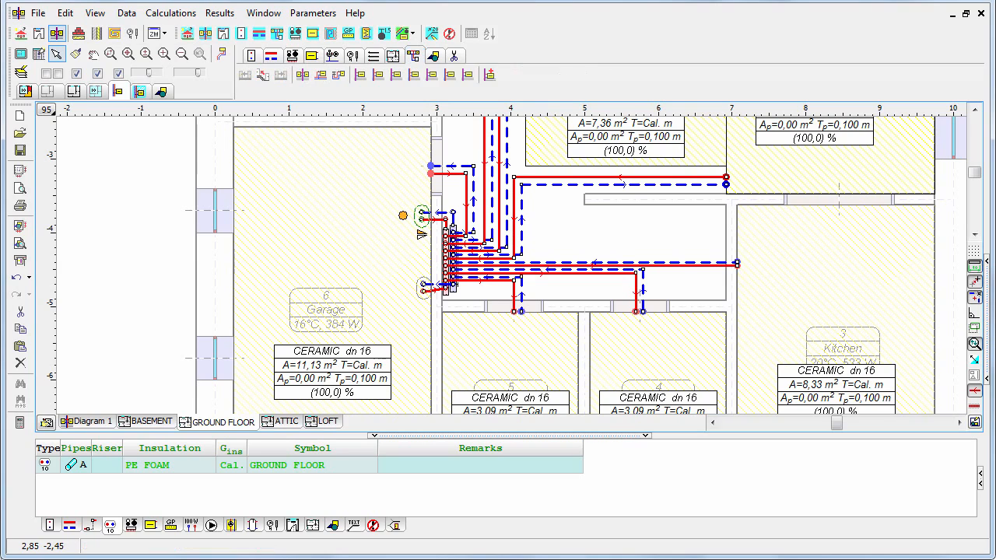
click(262, 74)
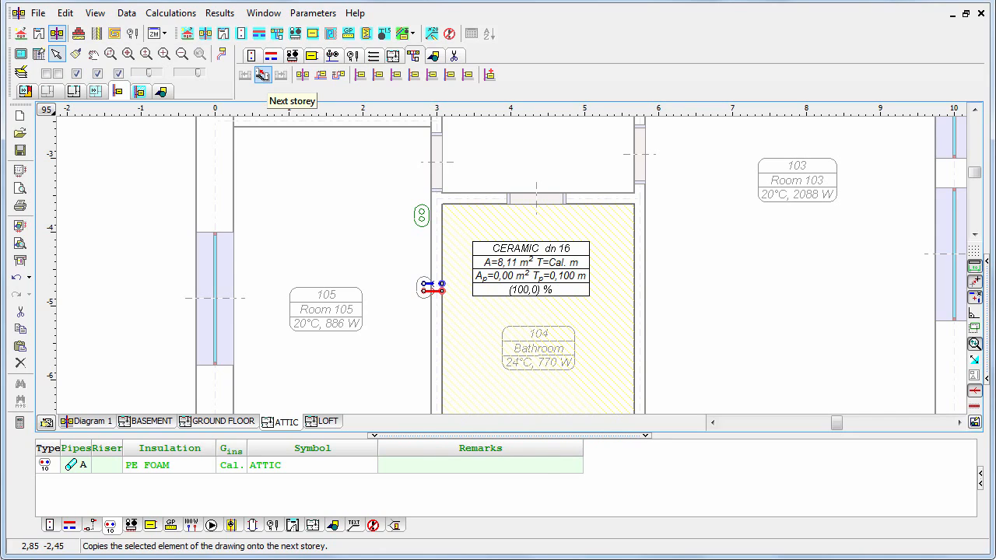
Place a MANIFOLD apartment manifold in the attic staircase along the bathroom wall and lengthen it slightly
click(291, 56)
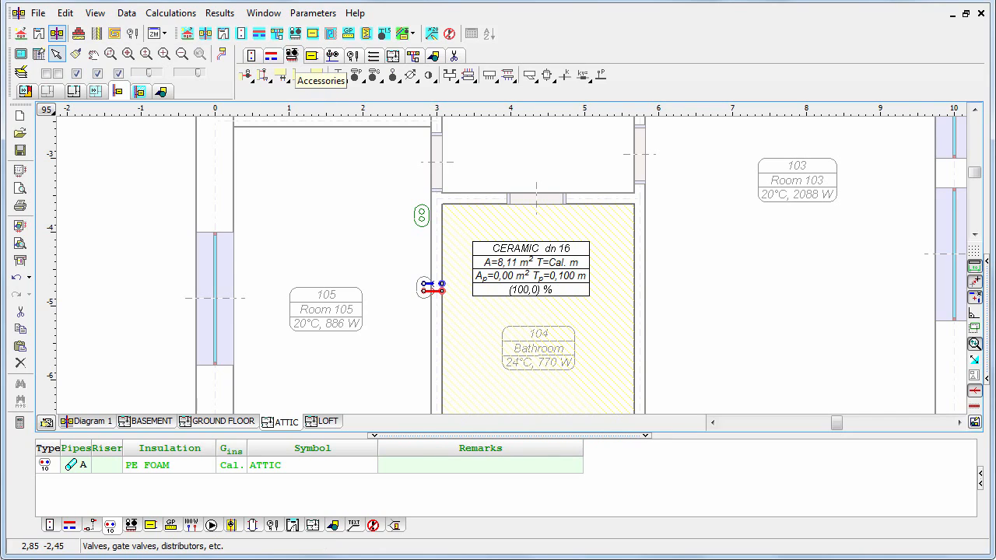
click(507, 74)
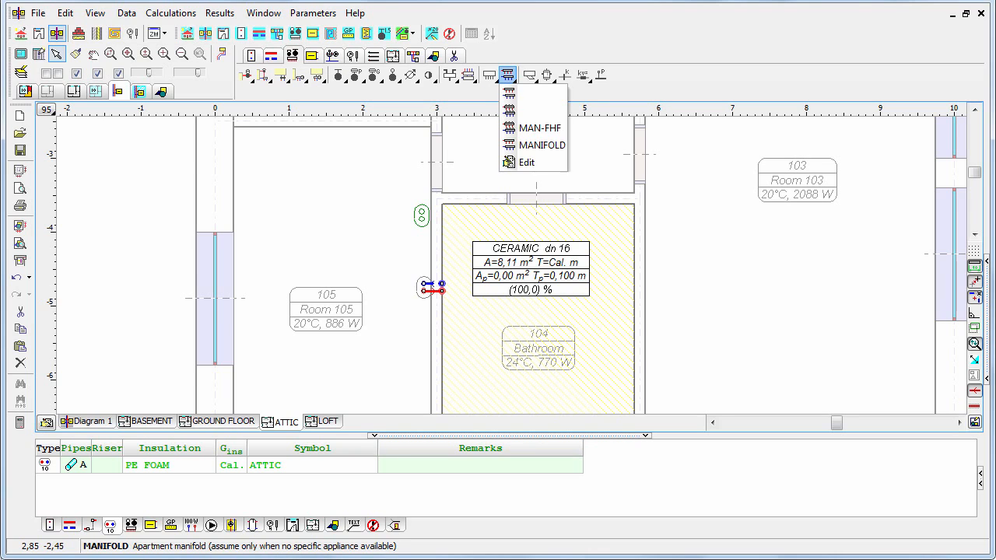
click(523, 142)
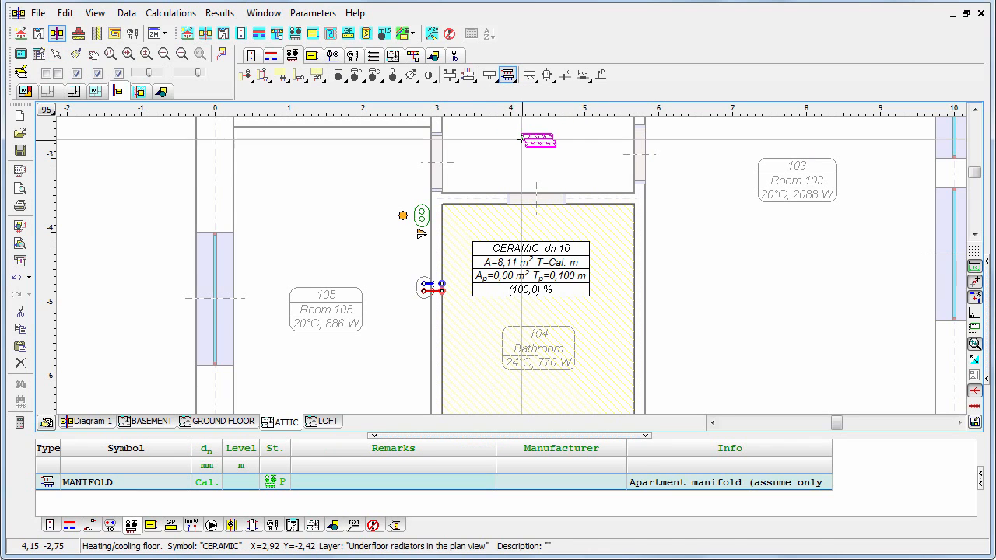
click(484, 185)
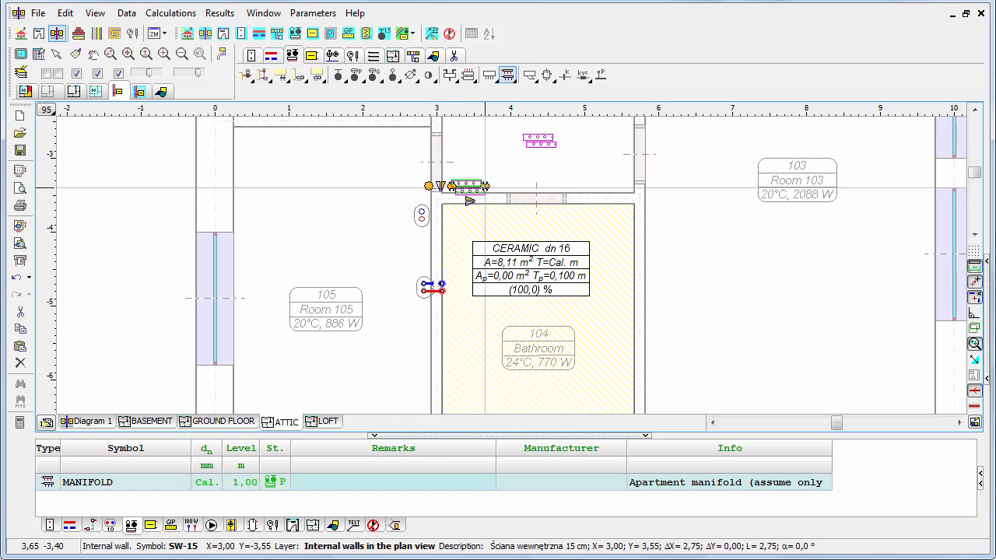
key(Escape)
click(490, 187)
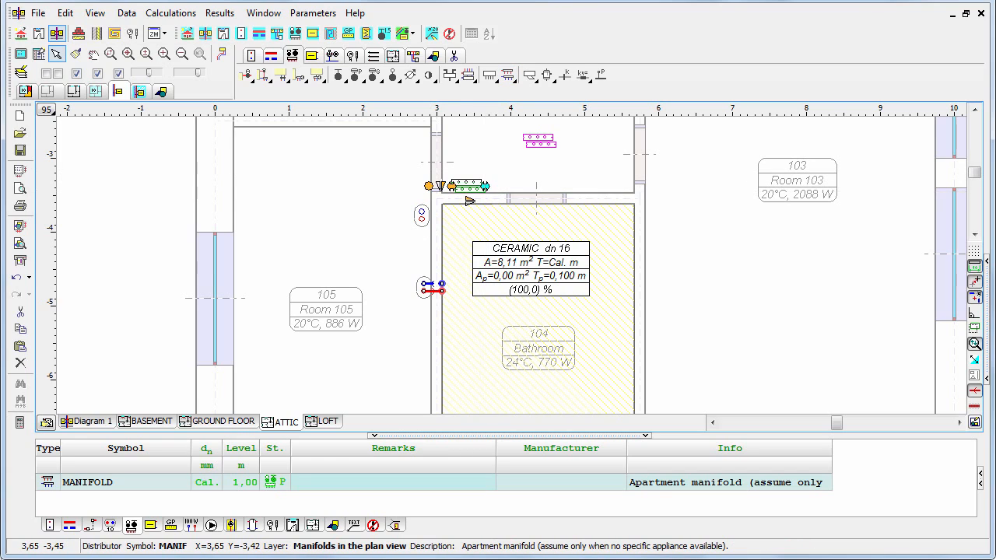
drag(491, 187, 499, 186)
key(Escape)
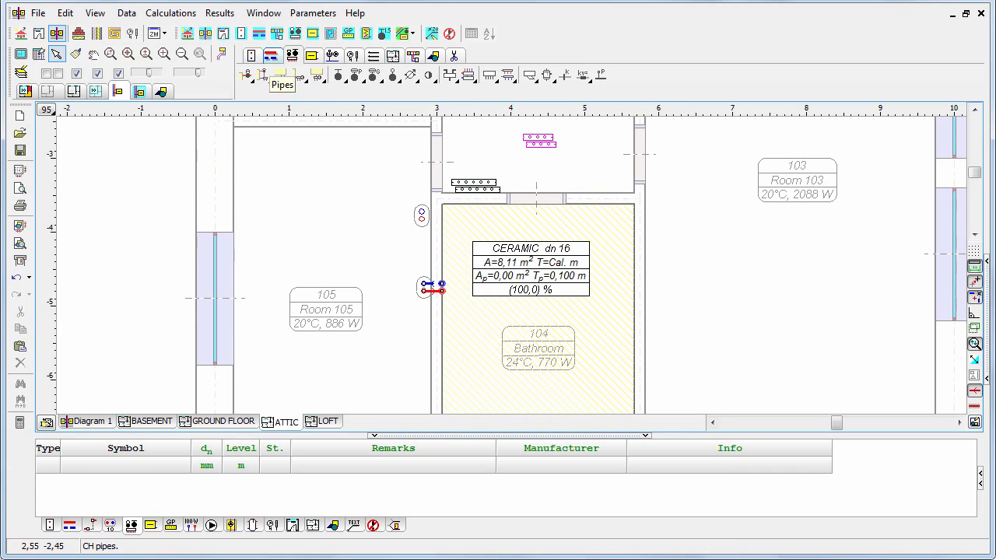
Draw paired supply and return pipes from the copied attic riser in Room 105 to the near end of the manifold
click(271, 56)
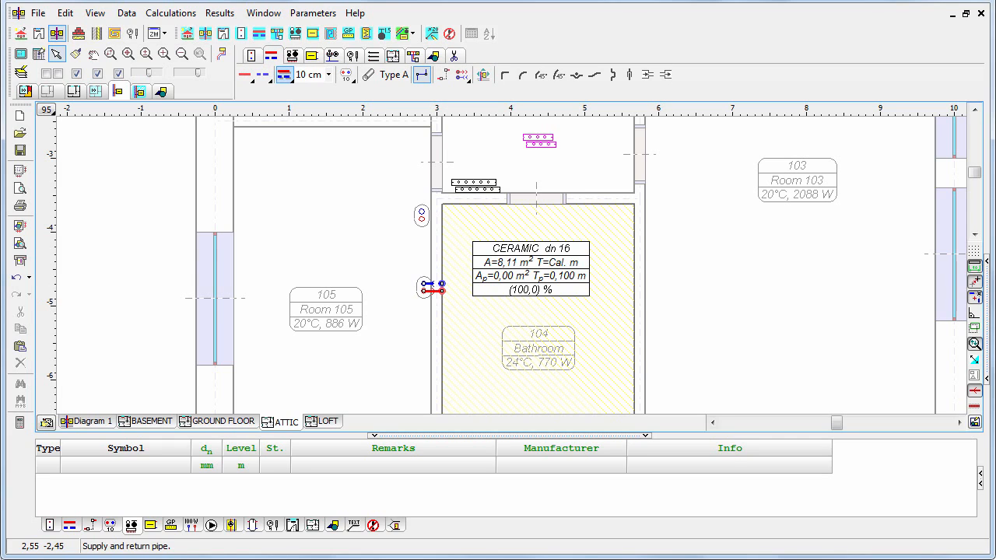
click(421, 215)
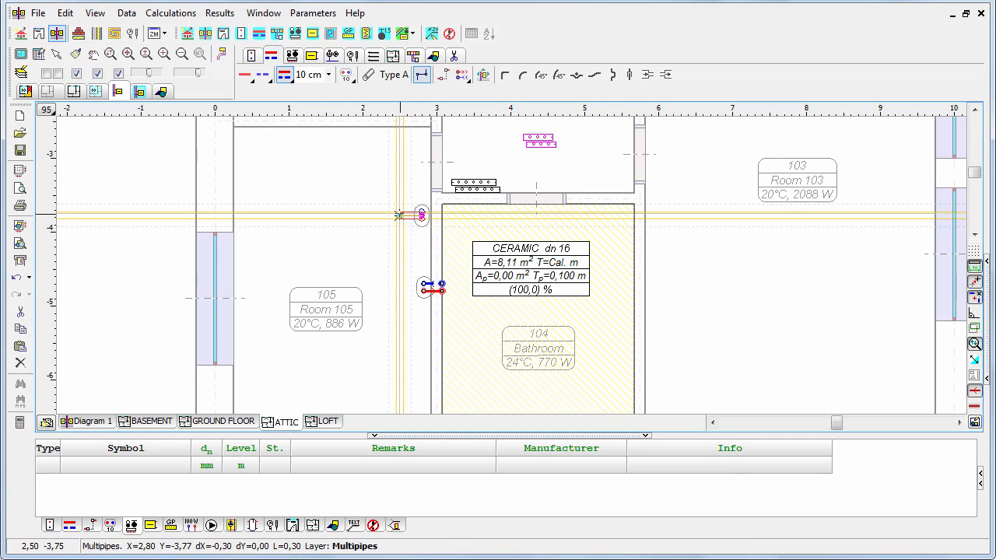
click(398, 216)
click(399, 185)
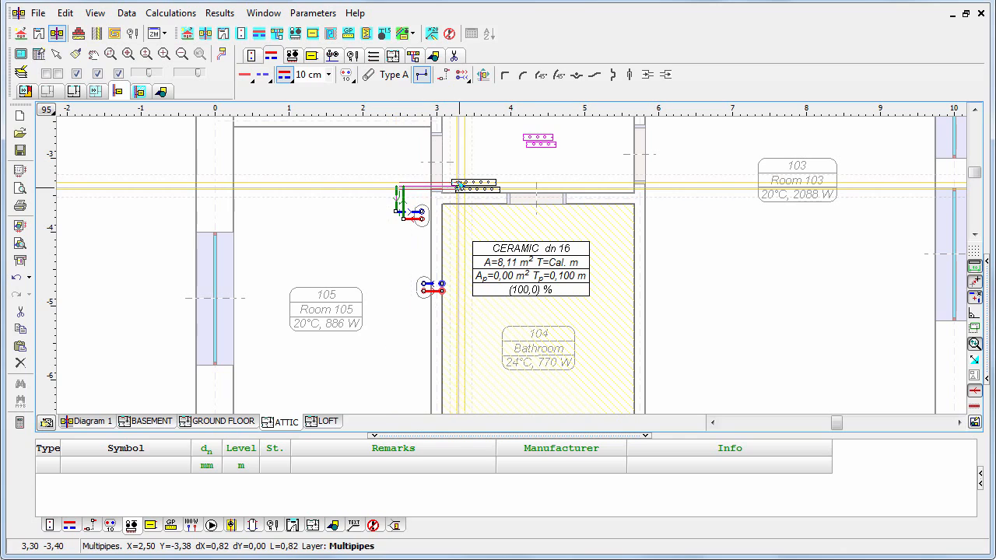
click(453, 186)
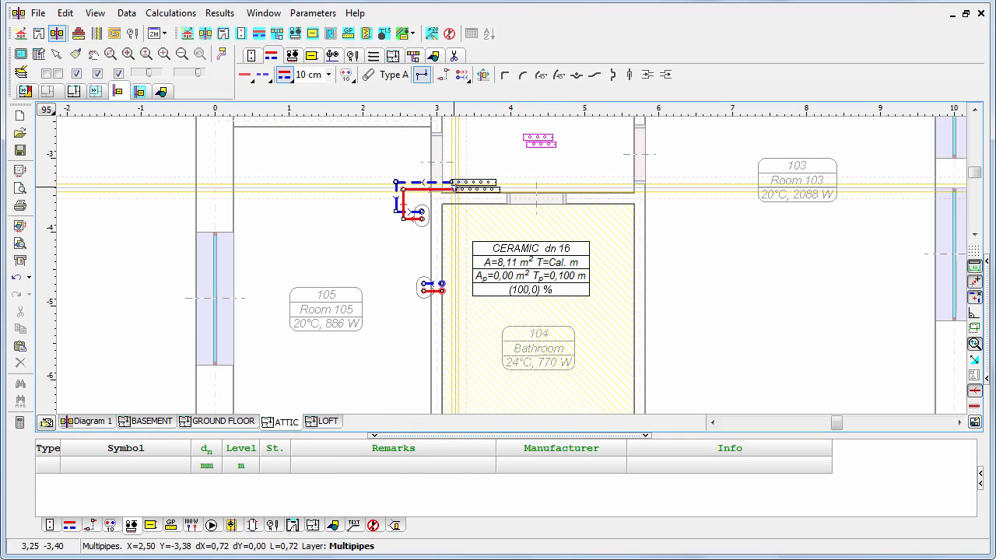
right_click(454, 188)
key(Escape)
key(Escape)
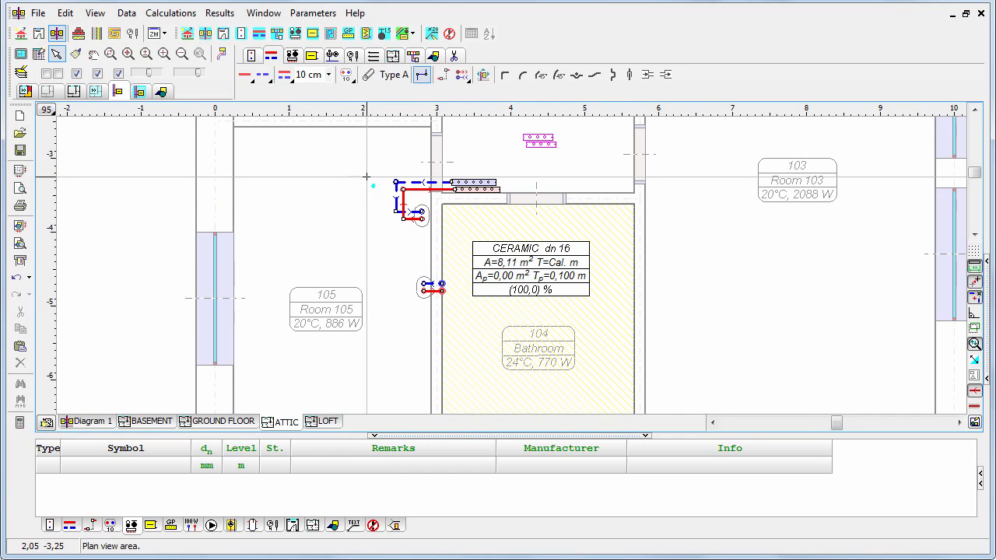
Select all attic walls and openings and automatically create radiators of type Panel radiator VK with the valve positioned at the bottom
middle_click(366, 176)
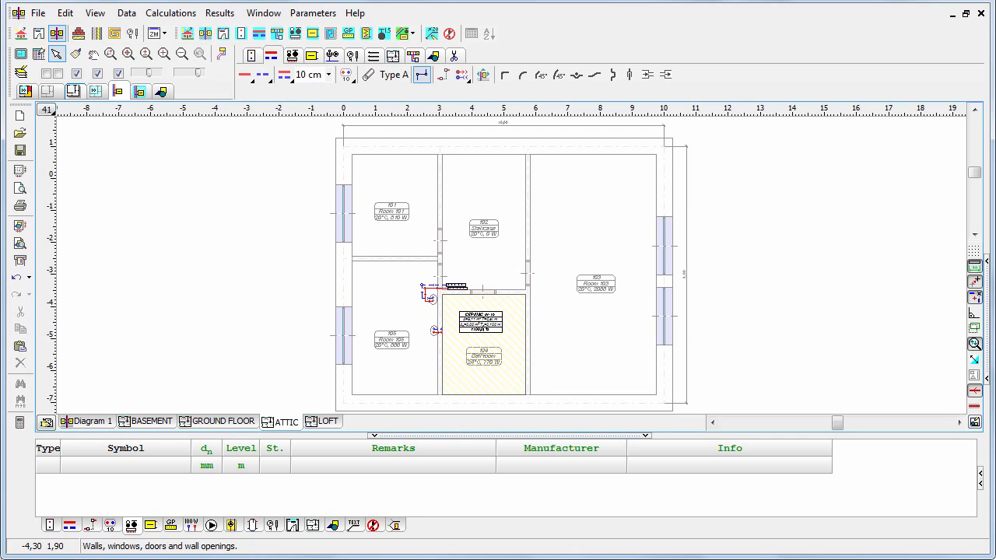
click(72, 91)
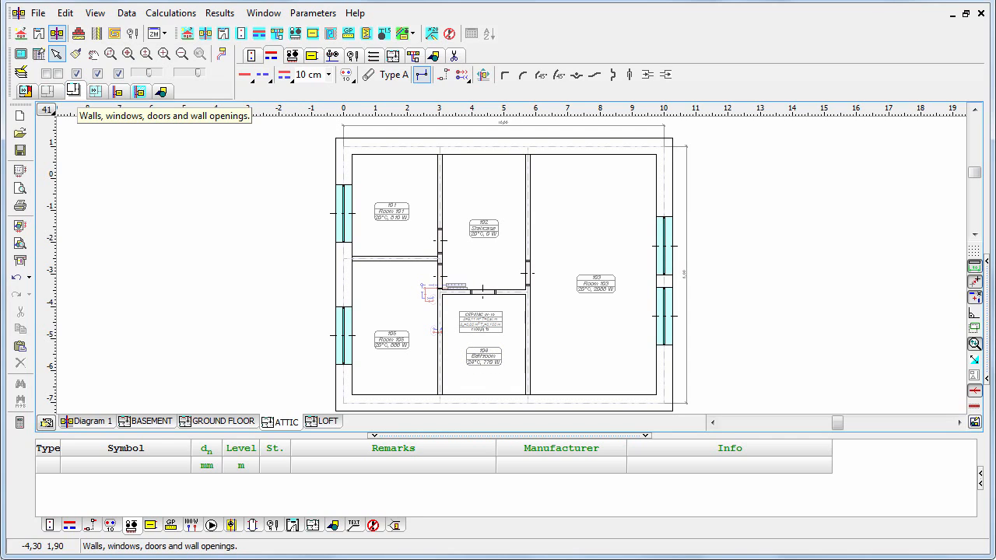
key(ctrl+a)
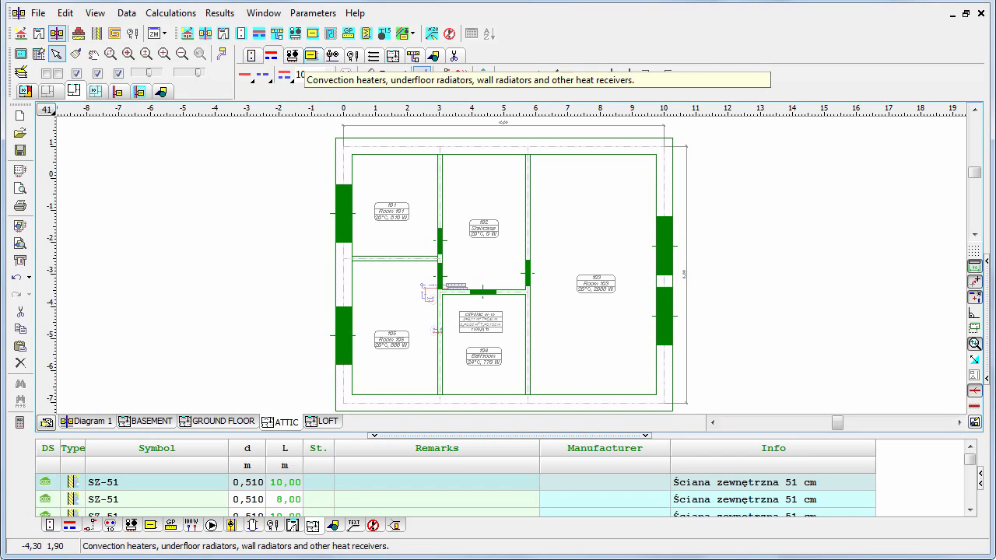
click(311, 56)
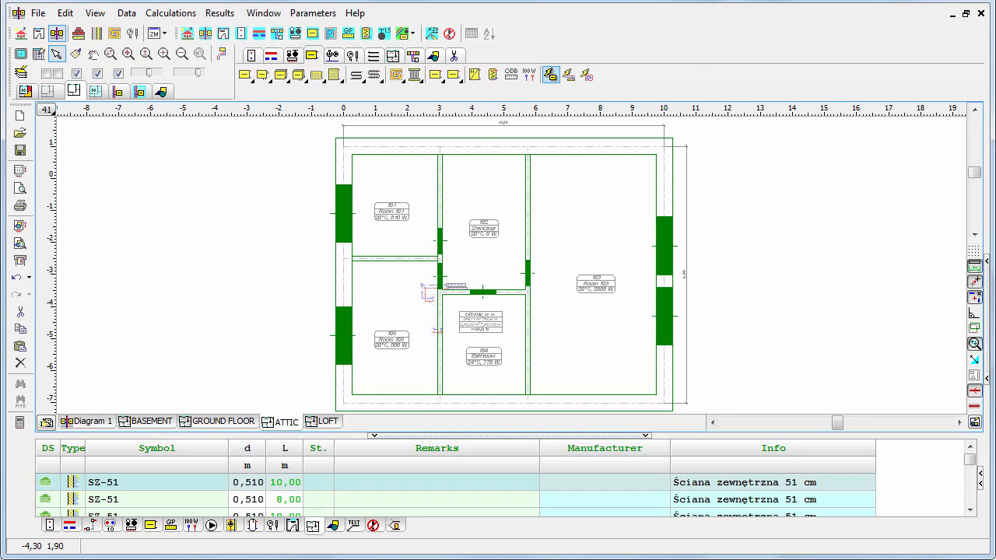
click(550, 75)
click(754, 200)
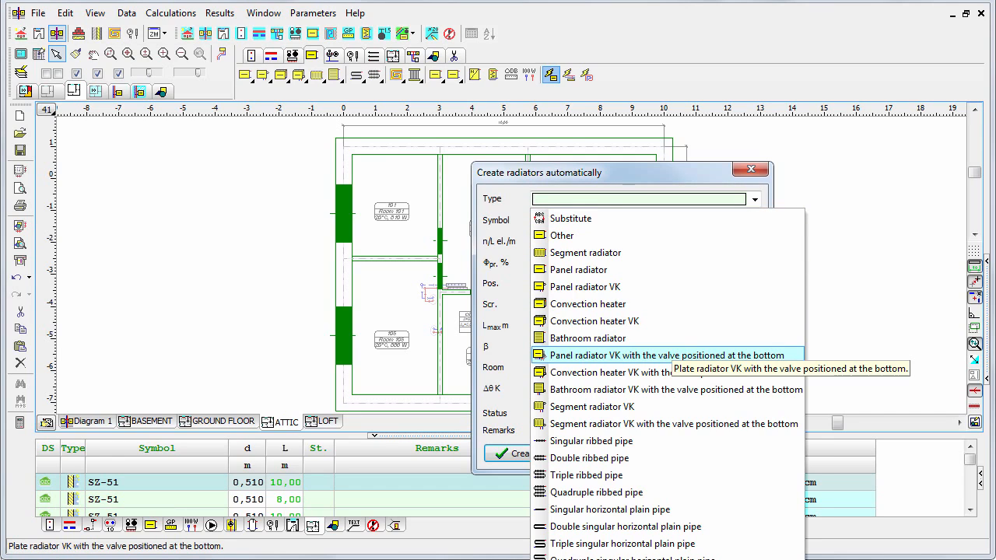
click(669, 355)
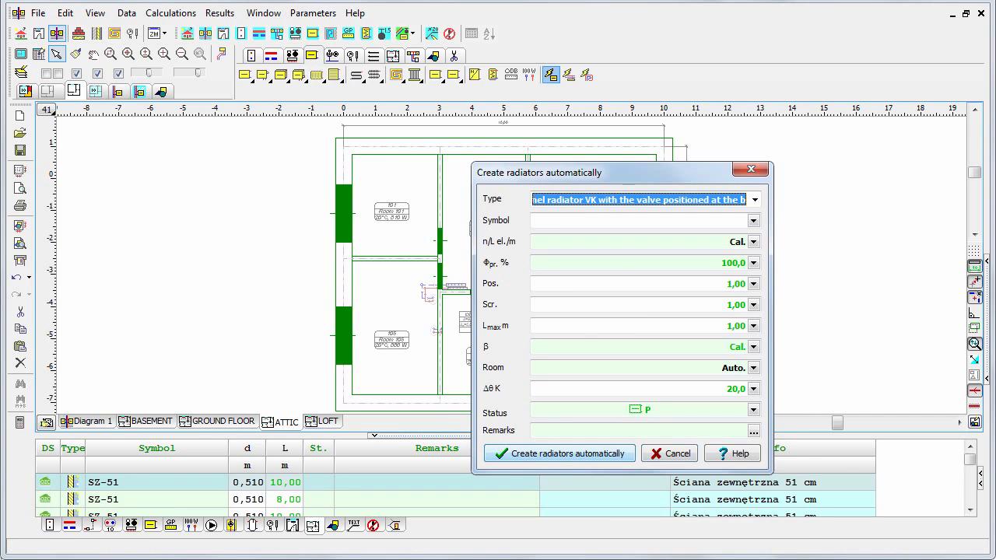
click(559, 454)
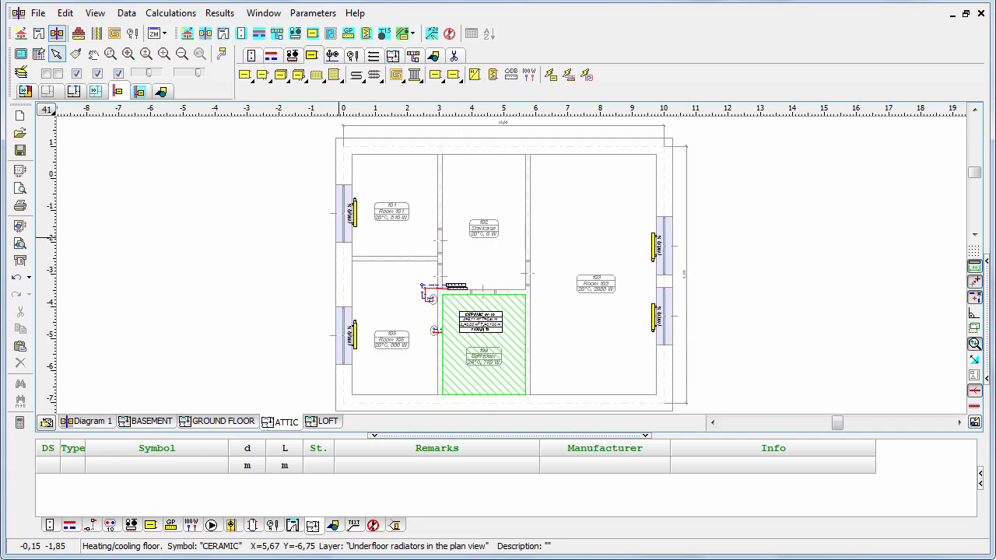
Draw paired supply and return pipes from the Room 105 radiator diagonally across the room and through the doorway to the manifold
drag(312, 244, 468, 357)
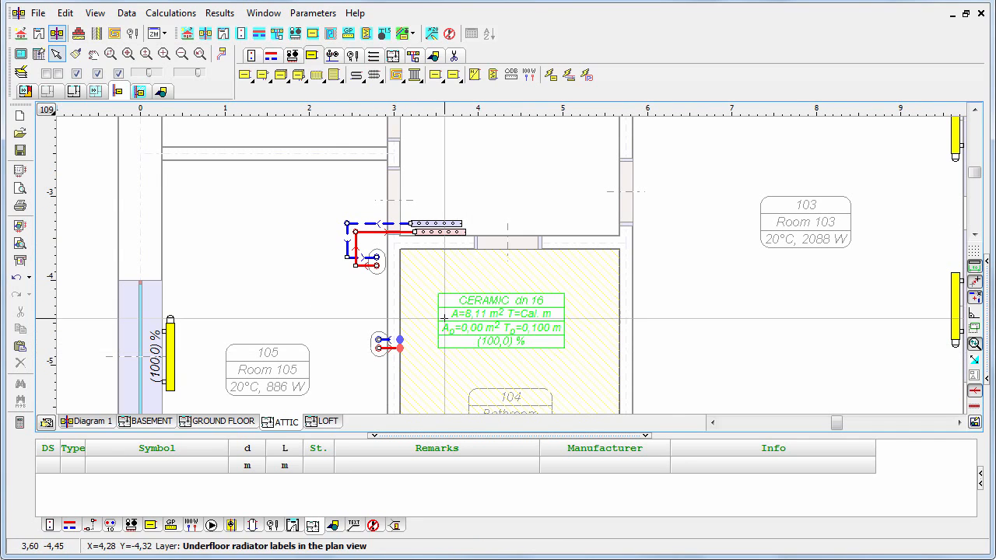
click(271, 55)
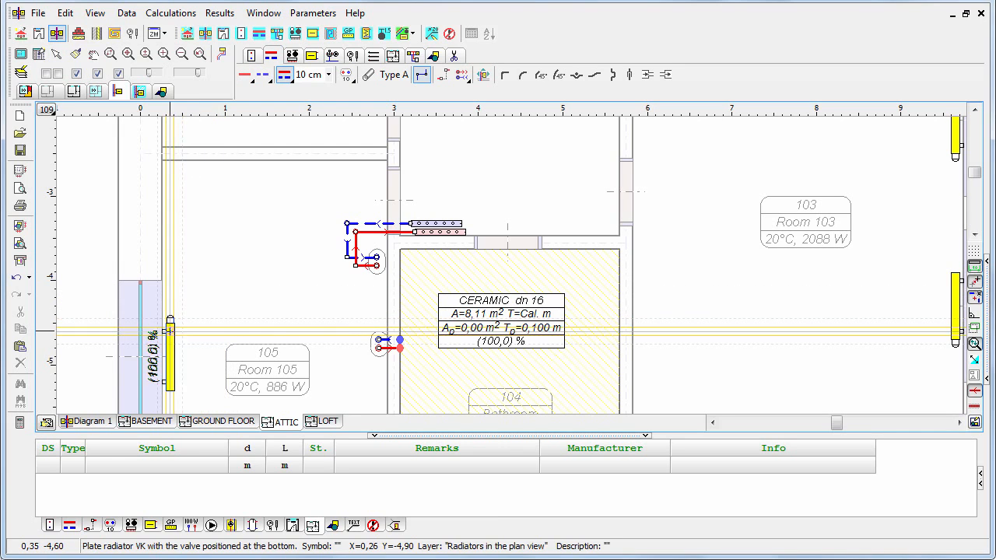
click(174, 324)
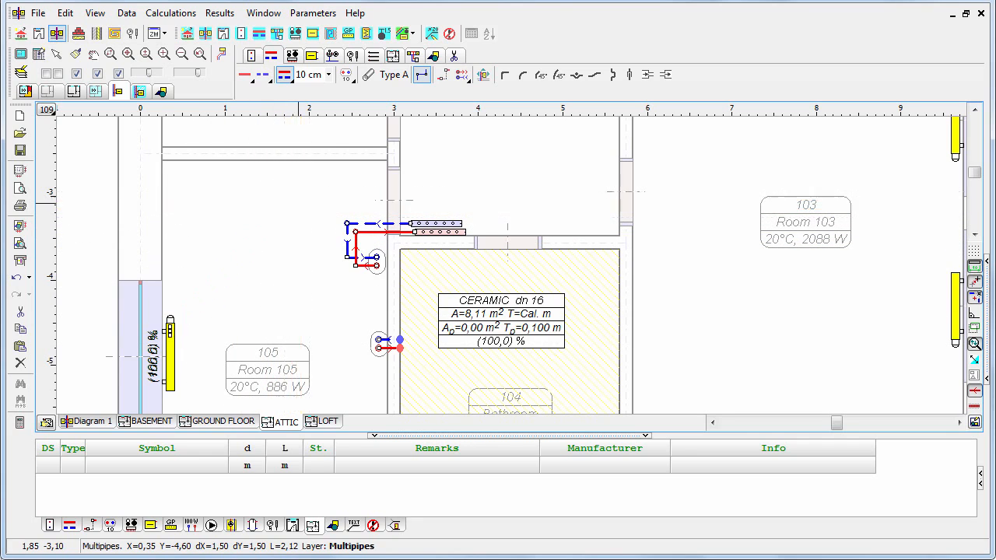
click(296, 204)
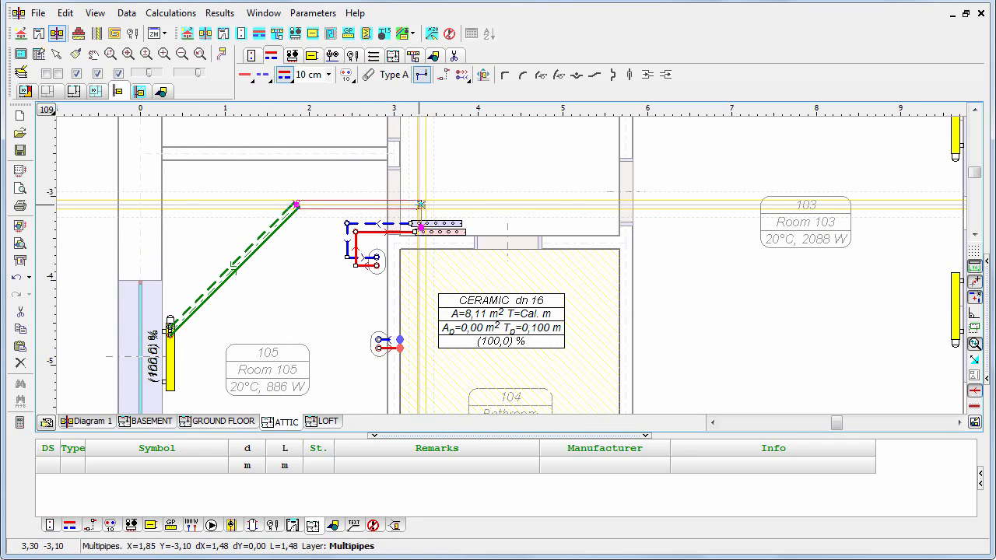
click(420, 204)
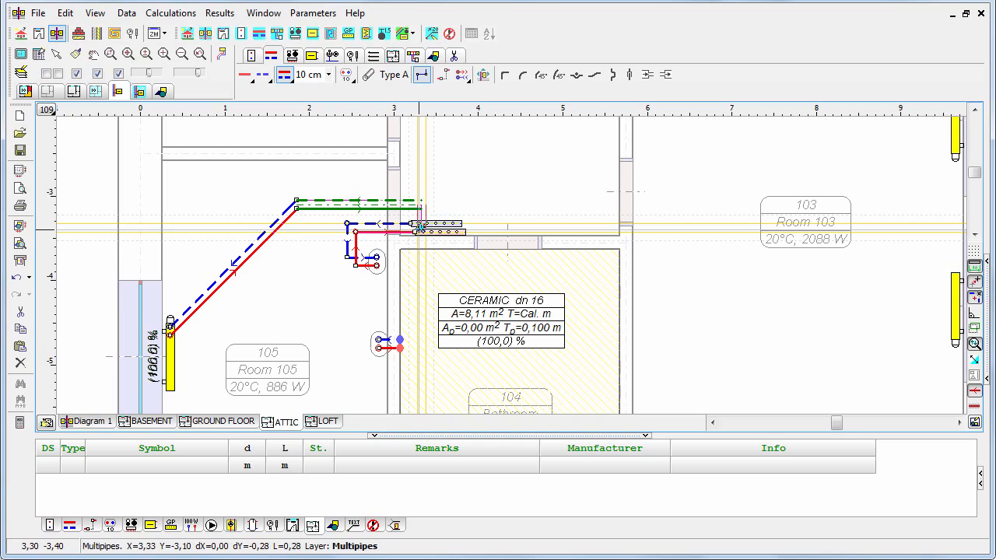
click(420, 226)
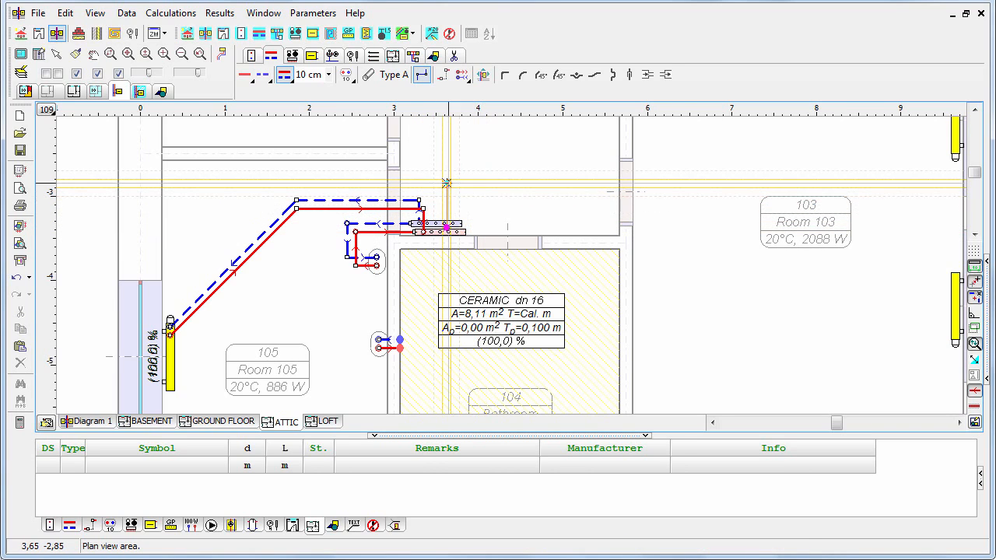
key(Escape)
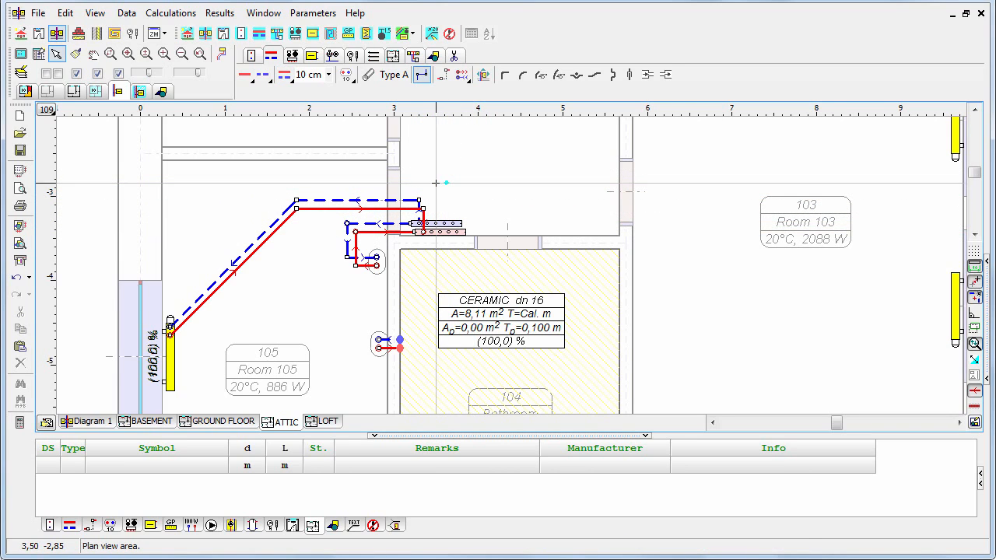
Connect the Room 101 radiator to the manifold with paired supply and return pipes routed through the doorway into the staircase
scroll(252, 123, up, 5)
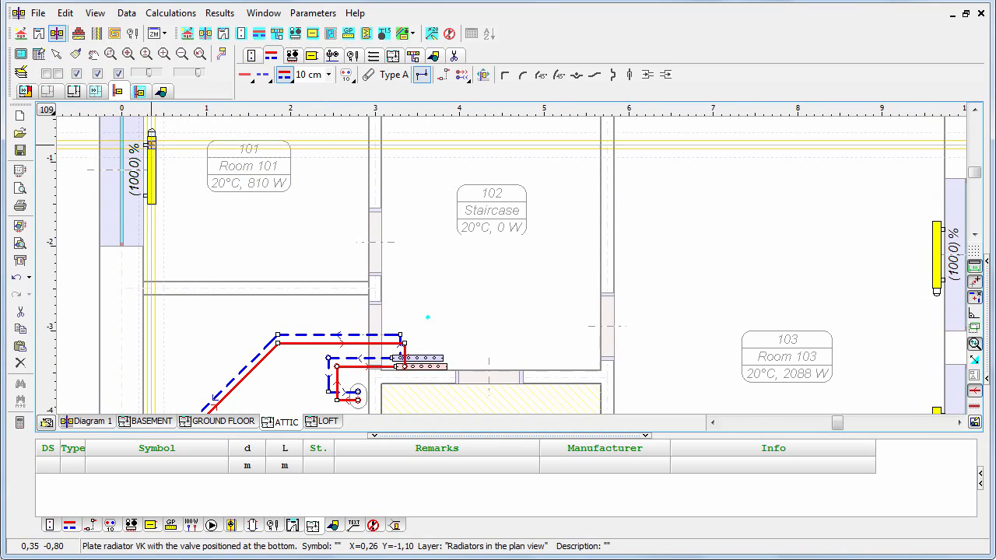
click(152, 142)
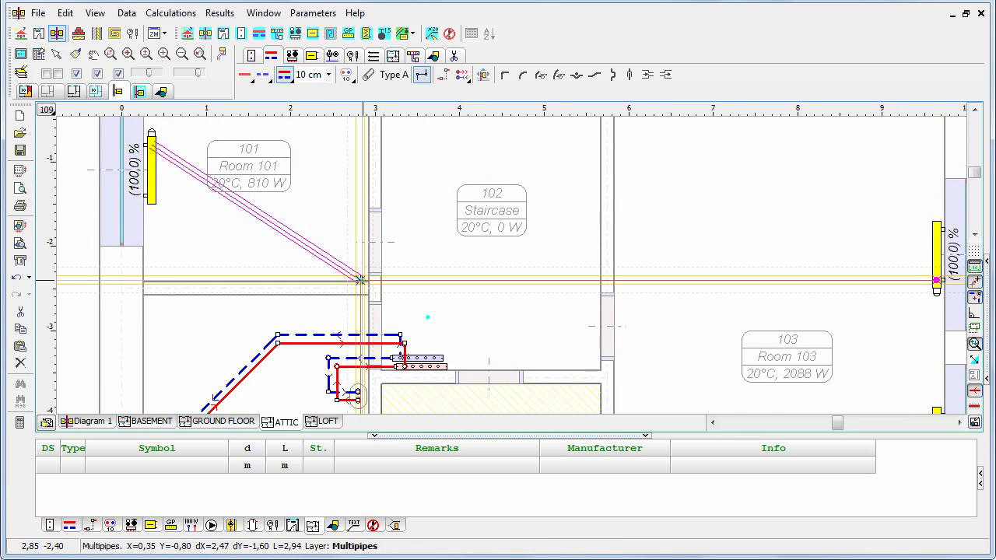
click(348, 242)
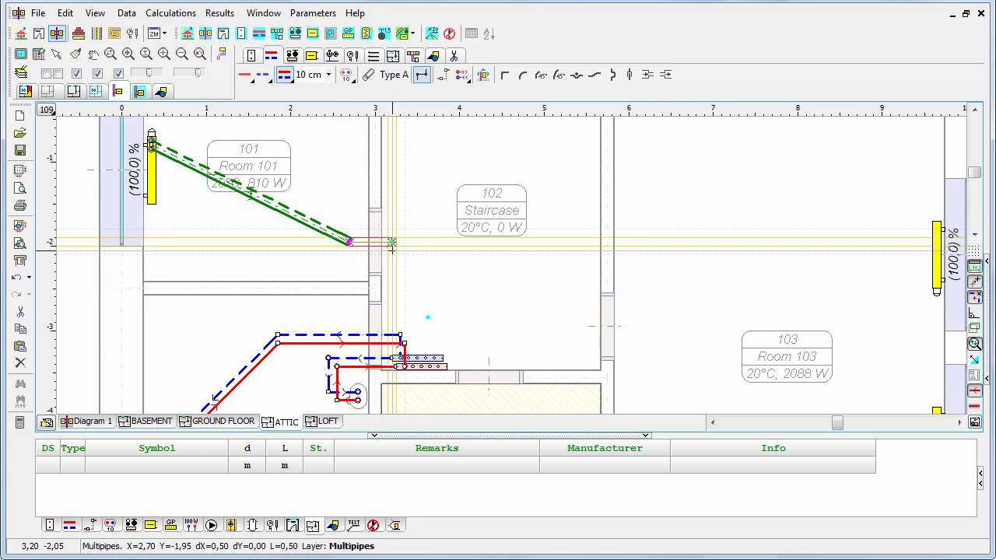
click(410, 242)
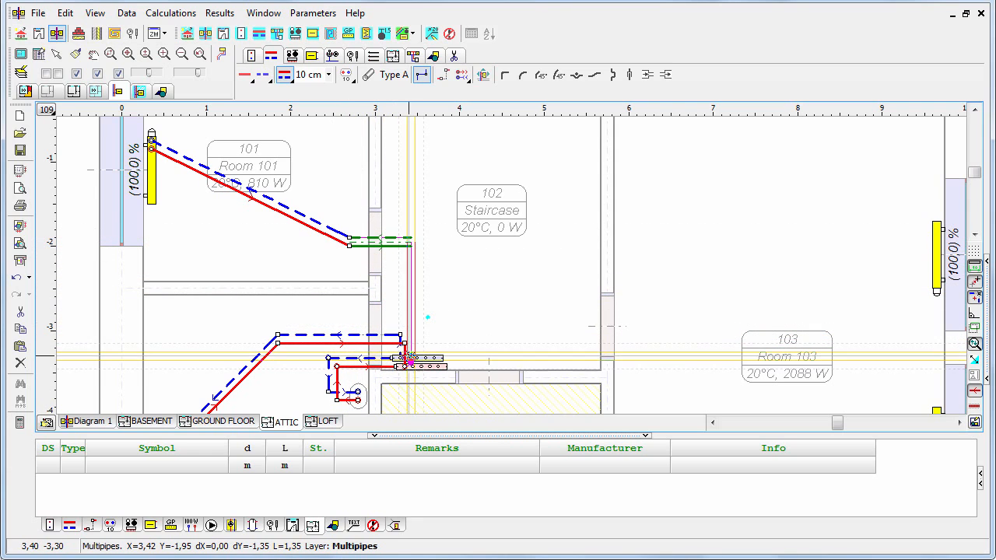
click(407, 359)
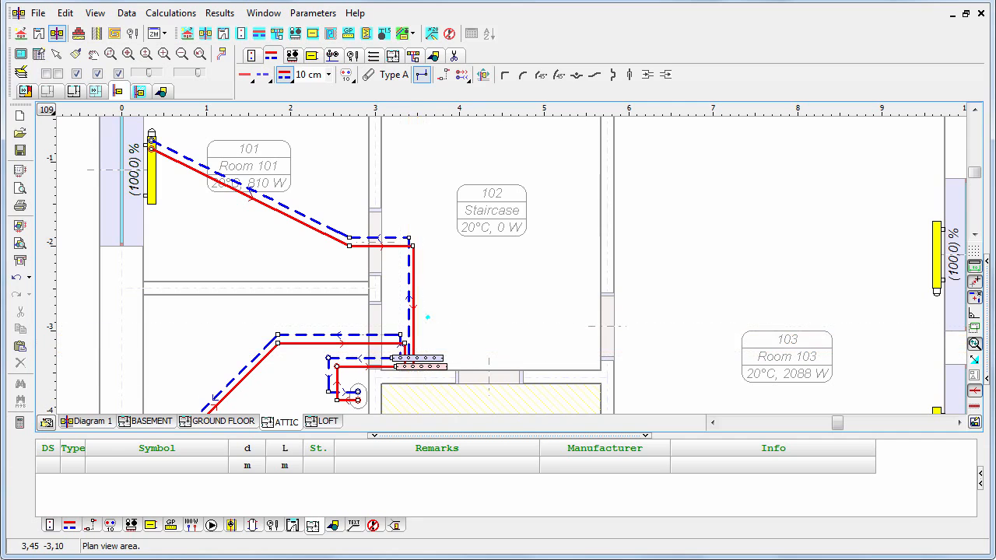
Connect the upper Room 103 radiator to the manifold with paired supply and return pipes routed through the doorway and across the staircase
right_click(413, 341)
click(582, 337)
middle_drag(612, 322, 510, 228)
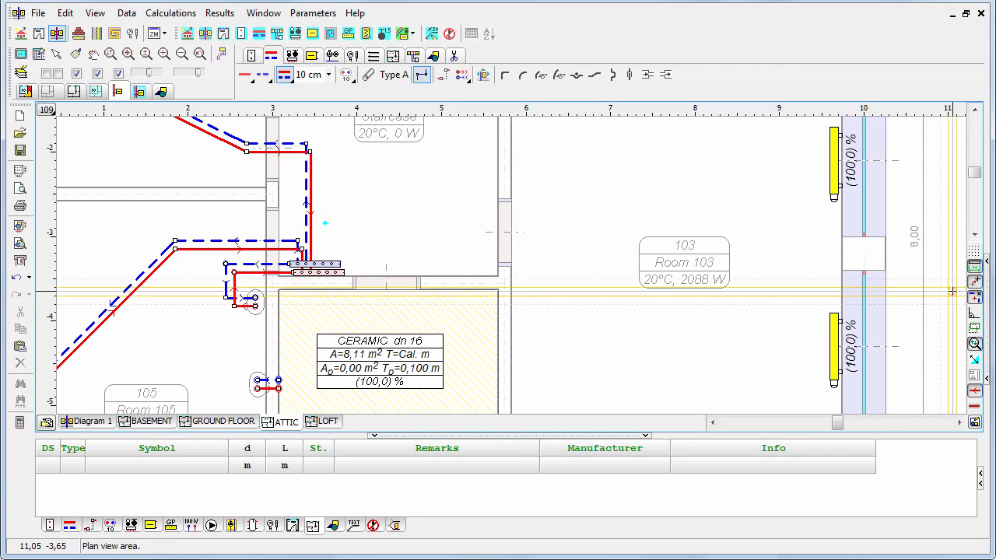
click(833, 187)
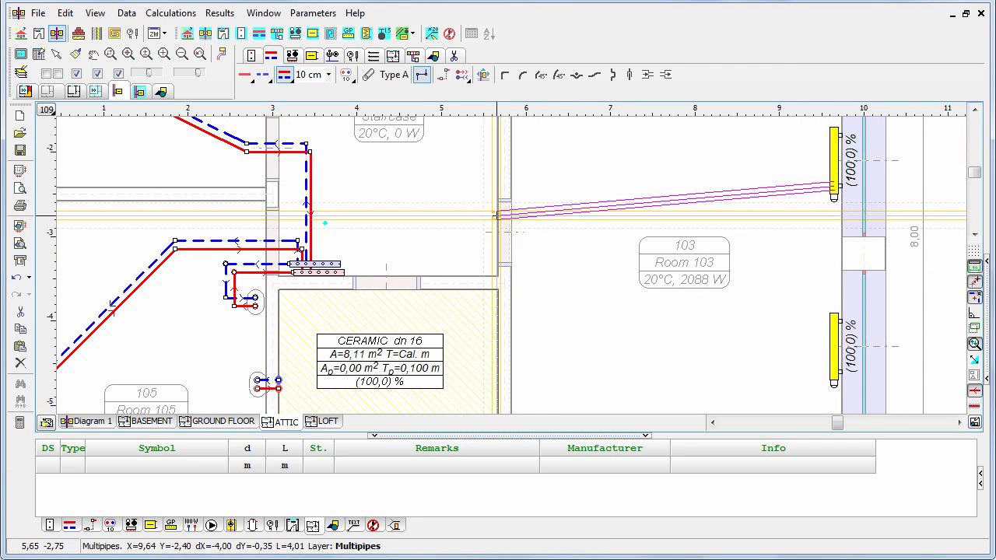
click(495, 214)
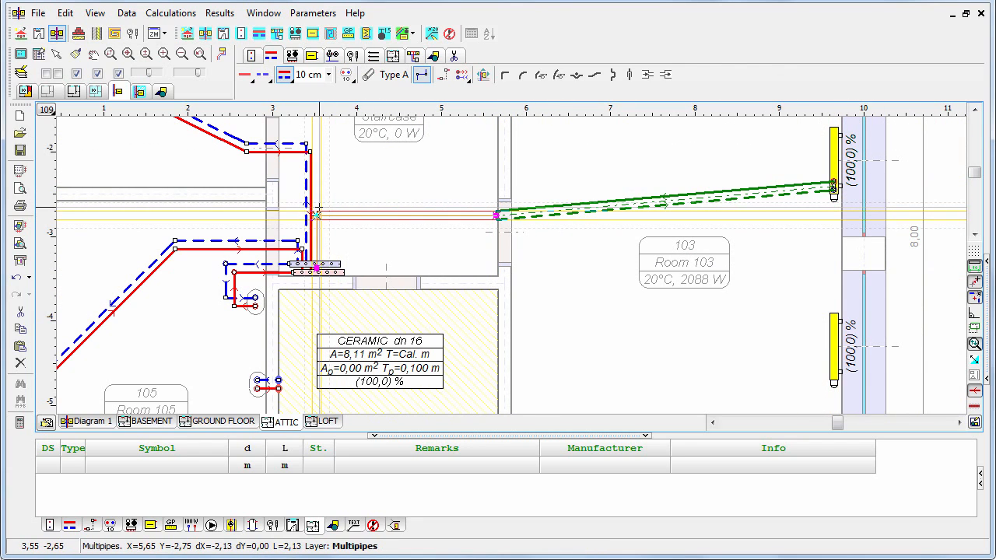
click(316, 215)
click(315, 250)
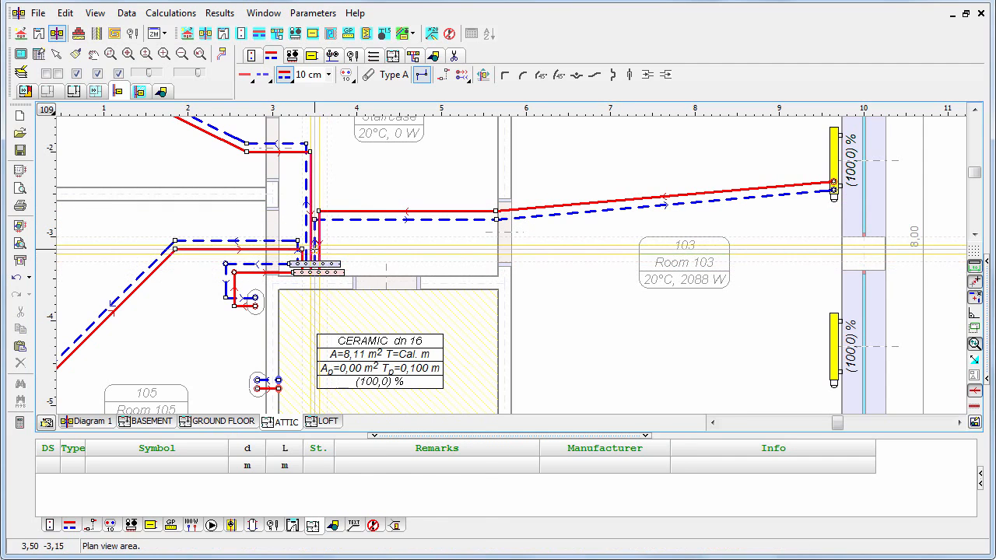
right_click(315, 247)
Draw paired supply and return pipes from the lower Room 103 radiator through the doorway and across the staircase to the manifold
click(312, 56)
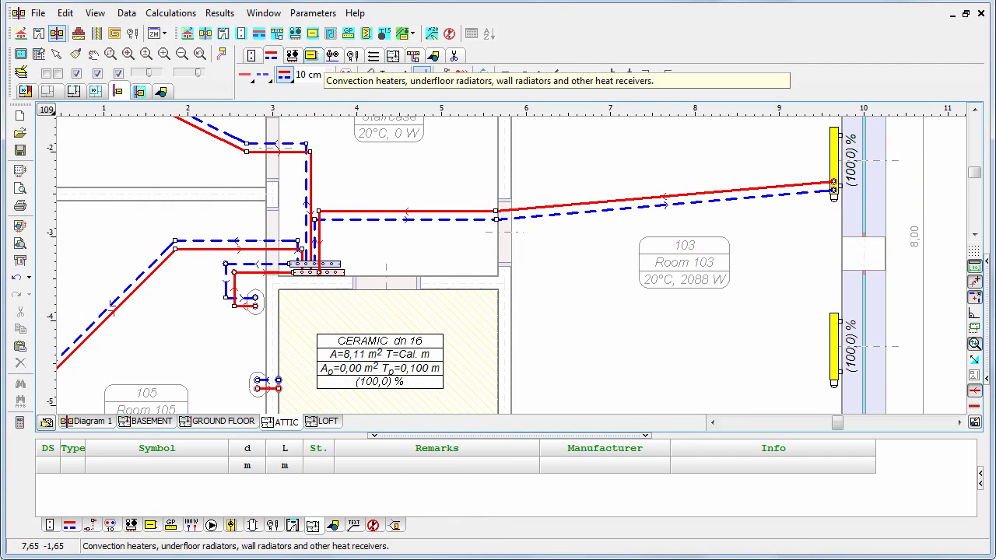
click(833, 372)
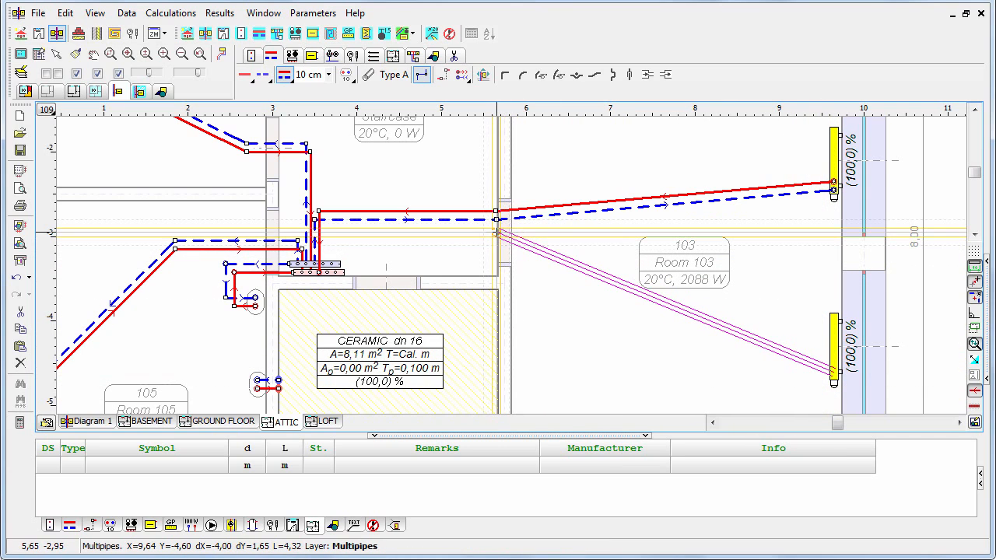
click(496, 231)
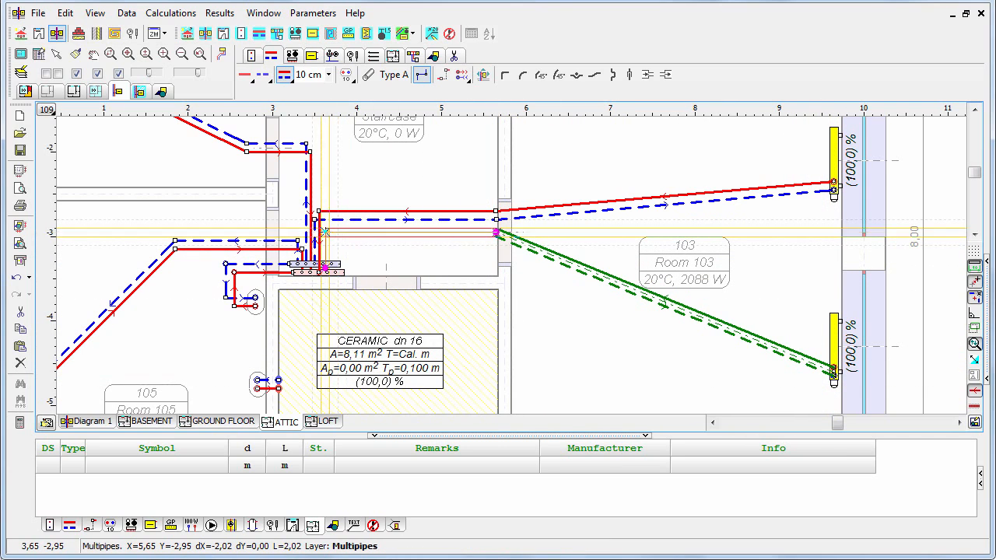
click(325, 231)
click(327, 269)
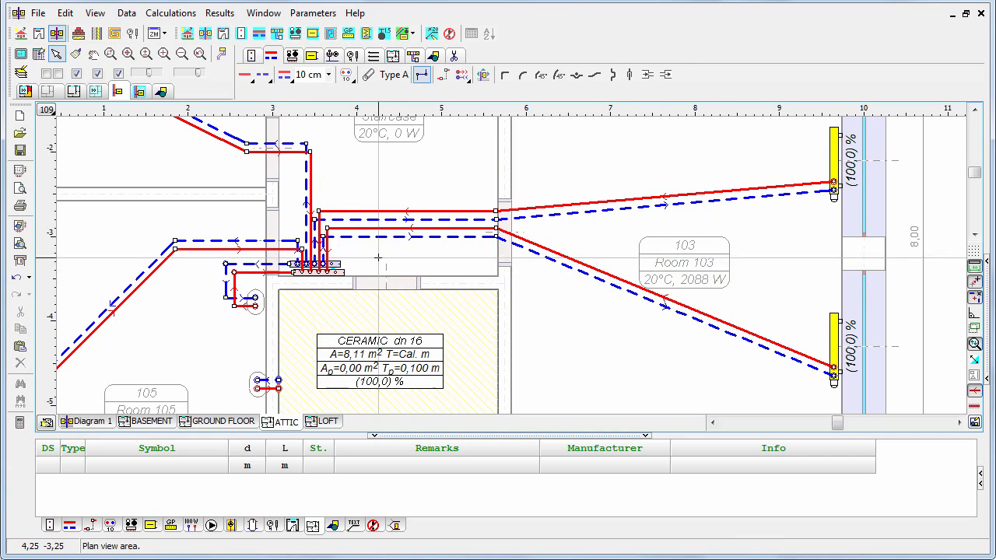
Place a bathroom radiator on the Room 104 wall opposite the doorway
middle_drag(386, 275, 405, 144)
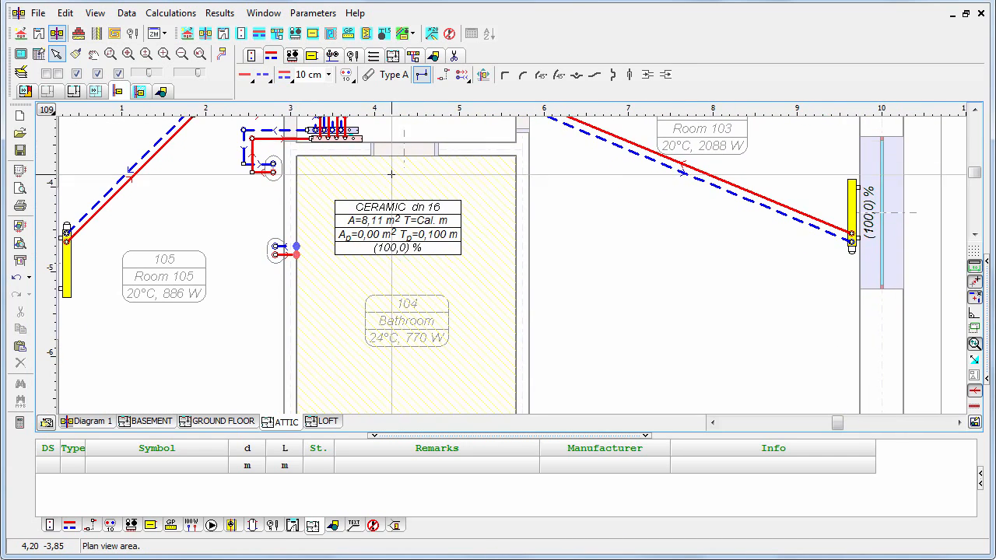
scroll(403, 134, down, 1)
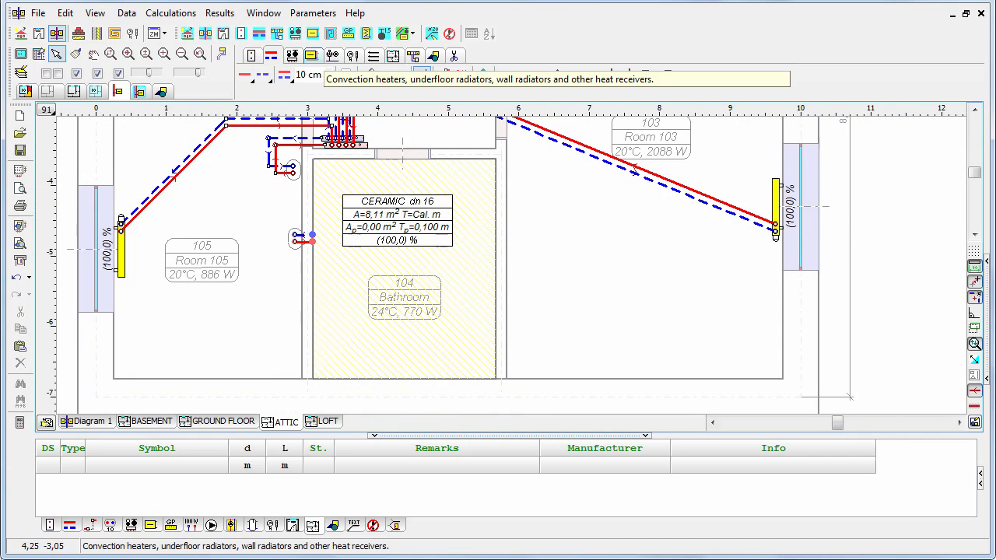
click(310, 55)
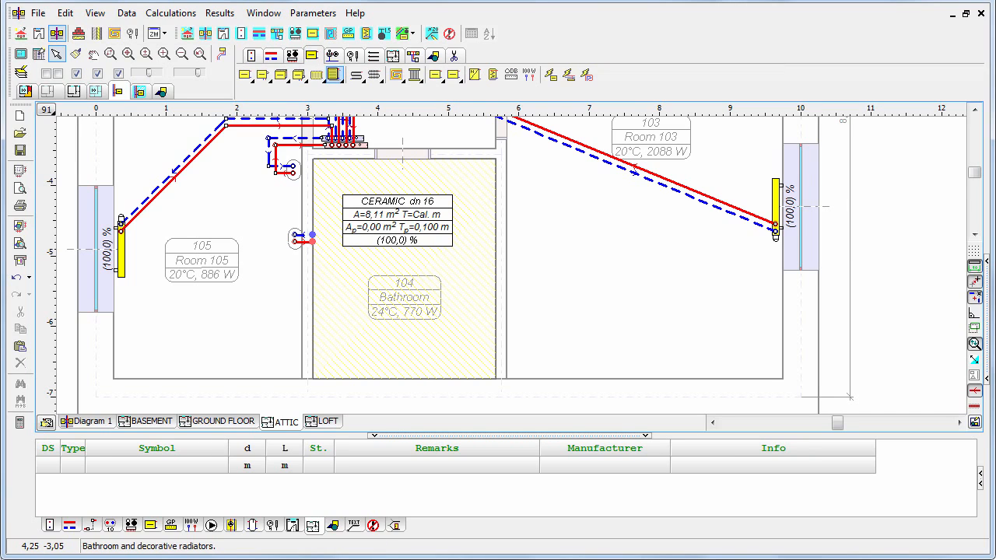
click(333, 74)
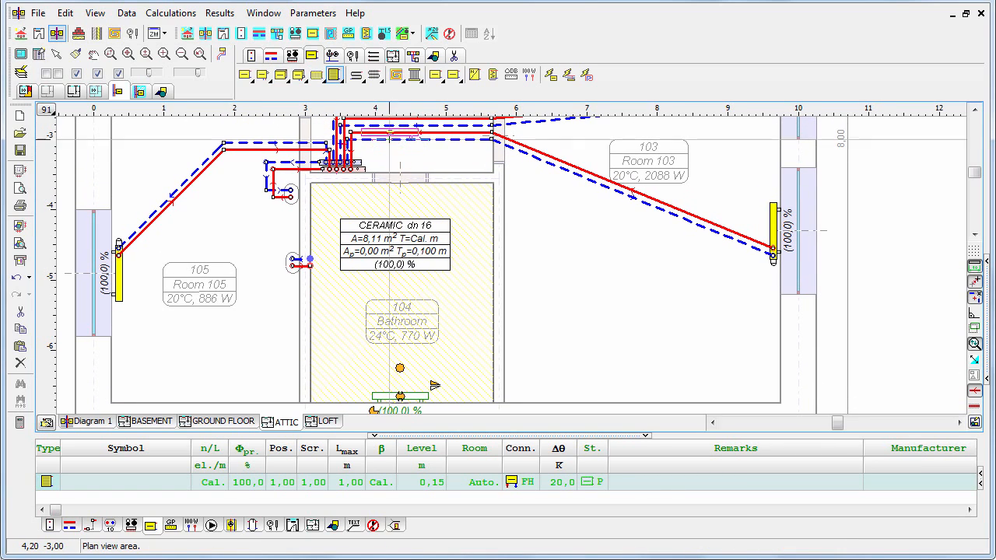
Connect the manifold to the bathroom radiator with paired supply and return pipes routed through the bathroom doorway
click(270, 55)
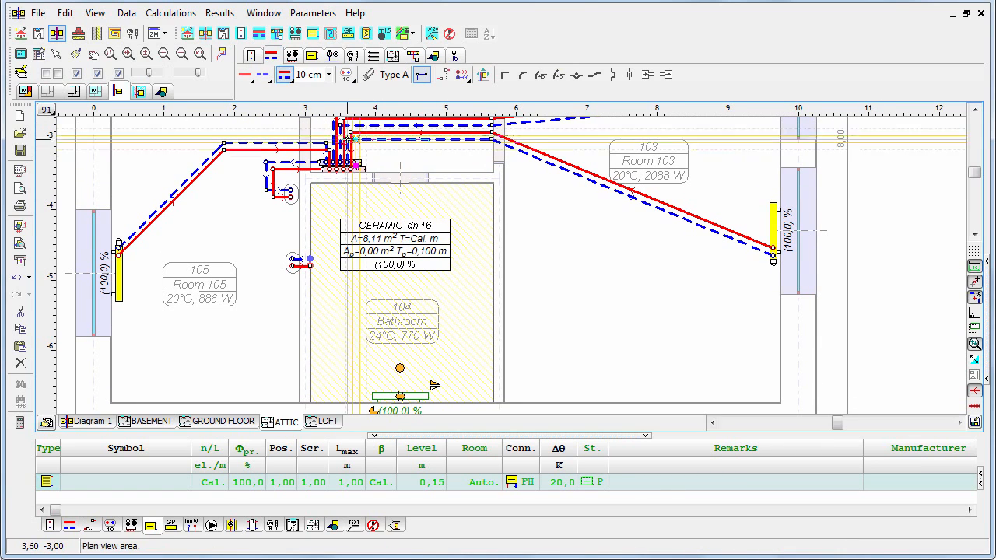
click(356, 165)
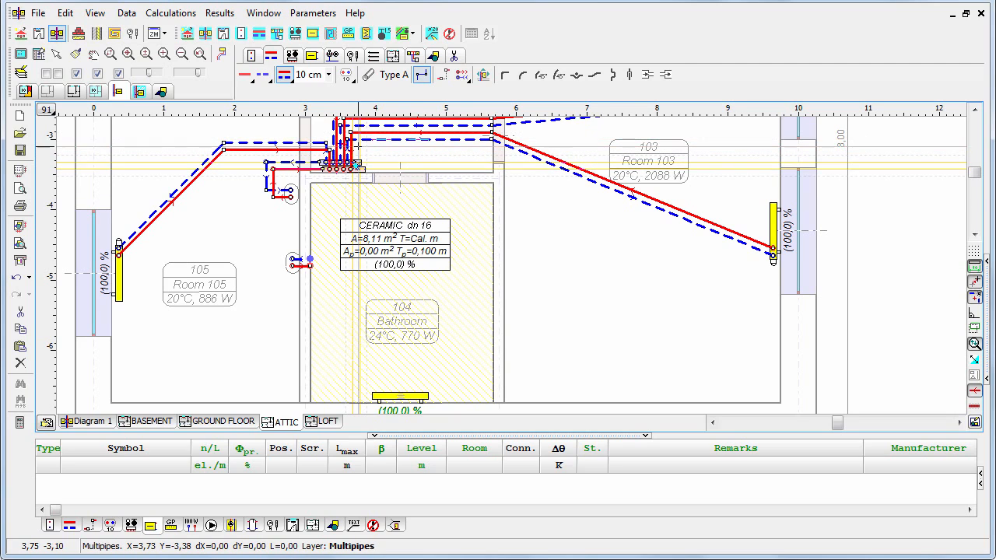
click(358, 143)
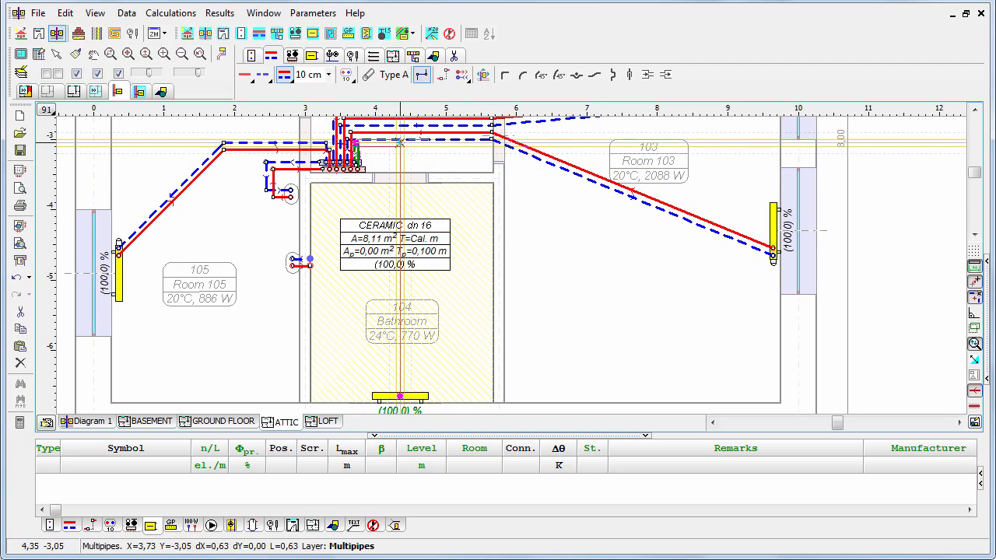
click(399, 143)
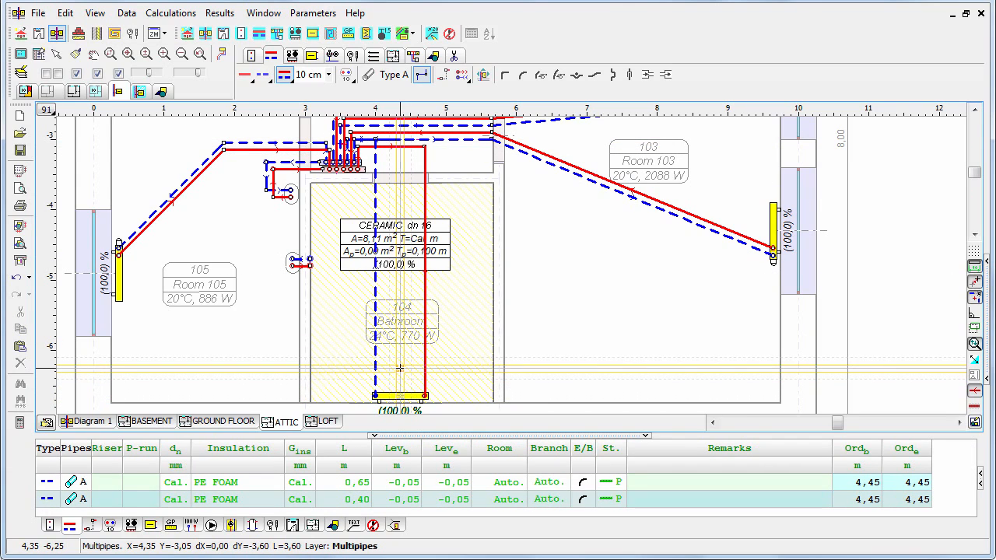
click(400, 367)
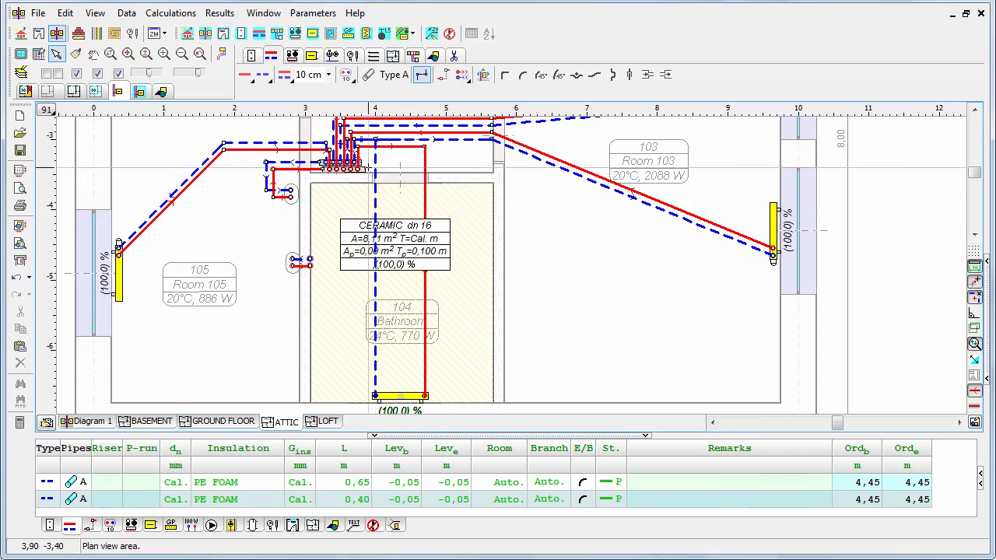
Delete the bathroom return segment overlapping the Room 103 return pipe and pull both loose return pipe ends clear of that run
scroll(368, 163, up, 4)
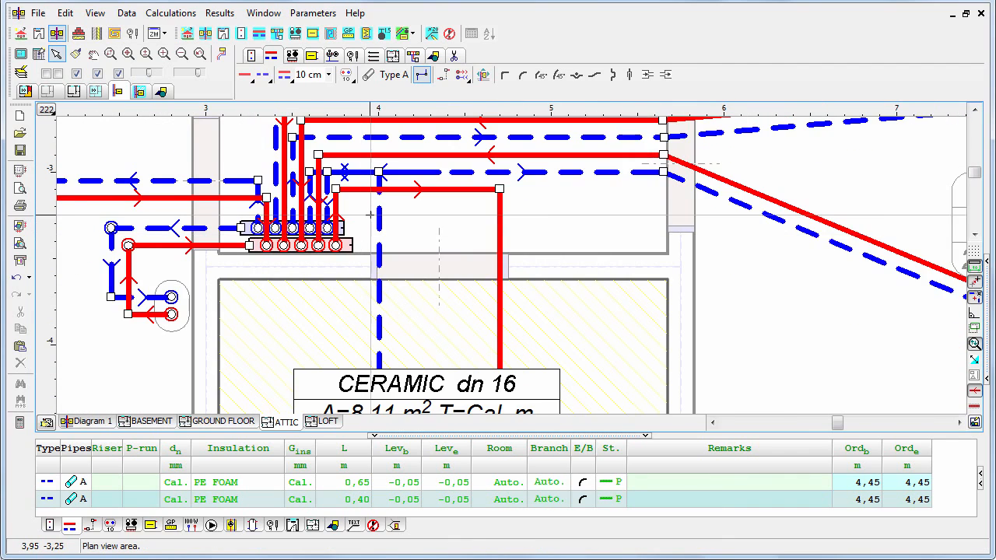
scroll(371, 213, up, 1)
click(348, 161)
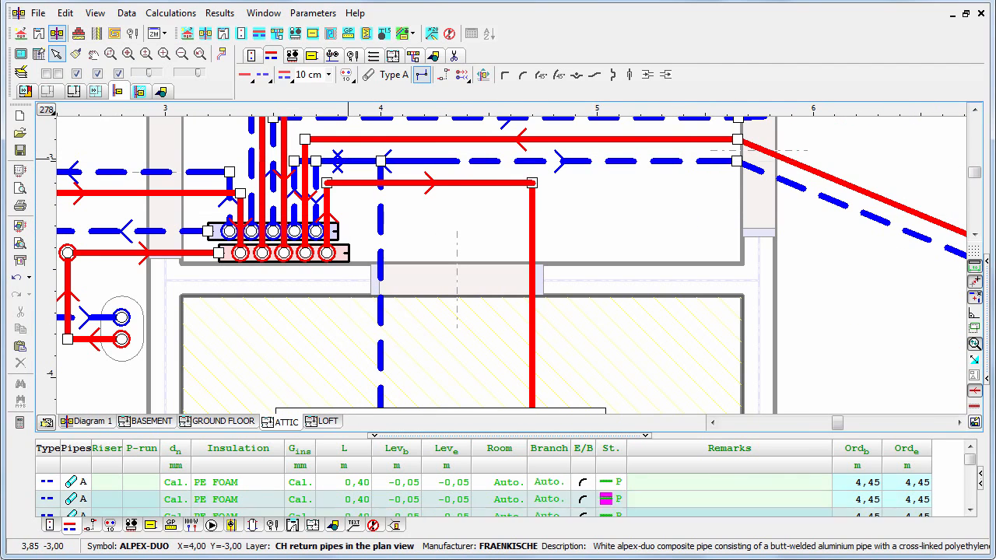
click(316, 163)
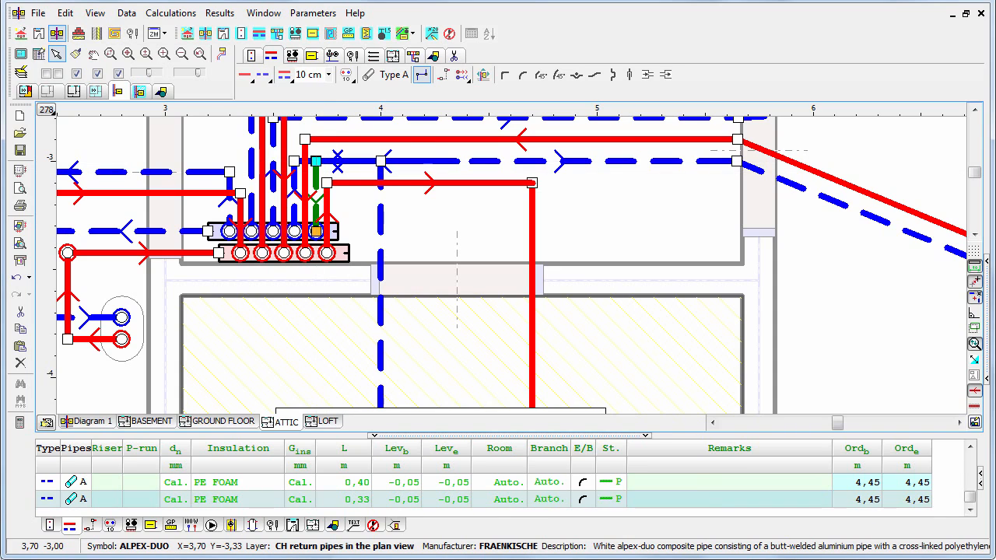
drag(316, 160, 316, 183)
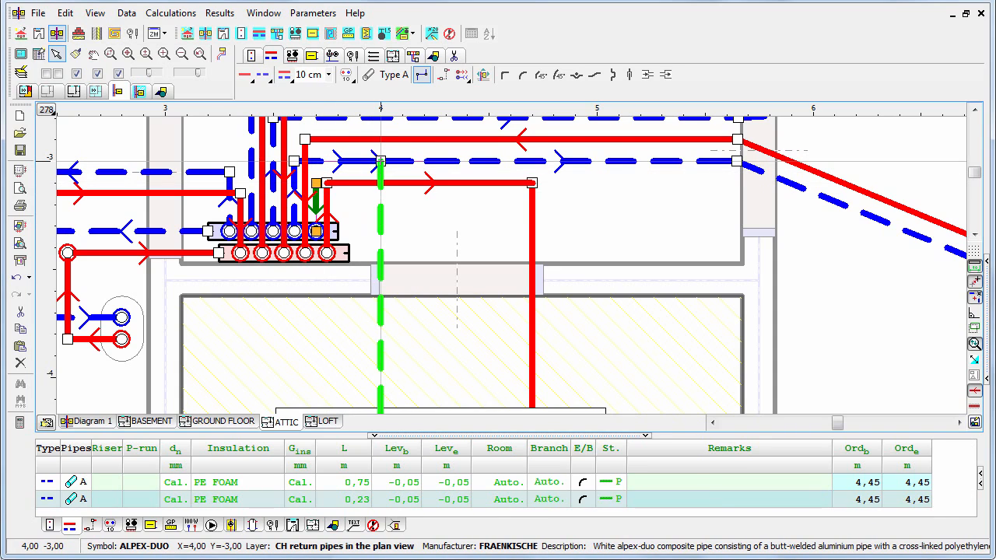
click(380, 161)
key(Delete)
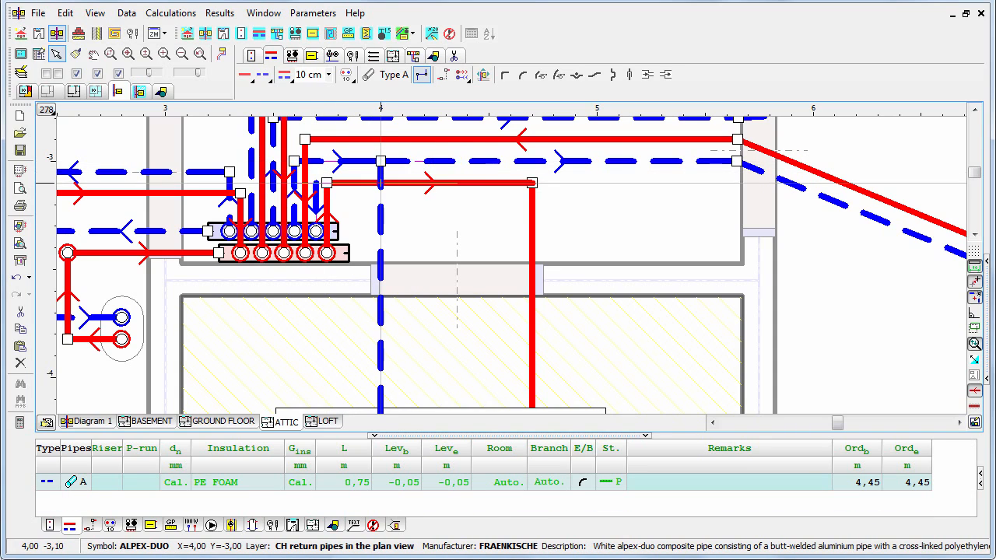
click(380, 182)
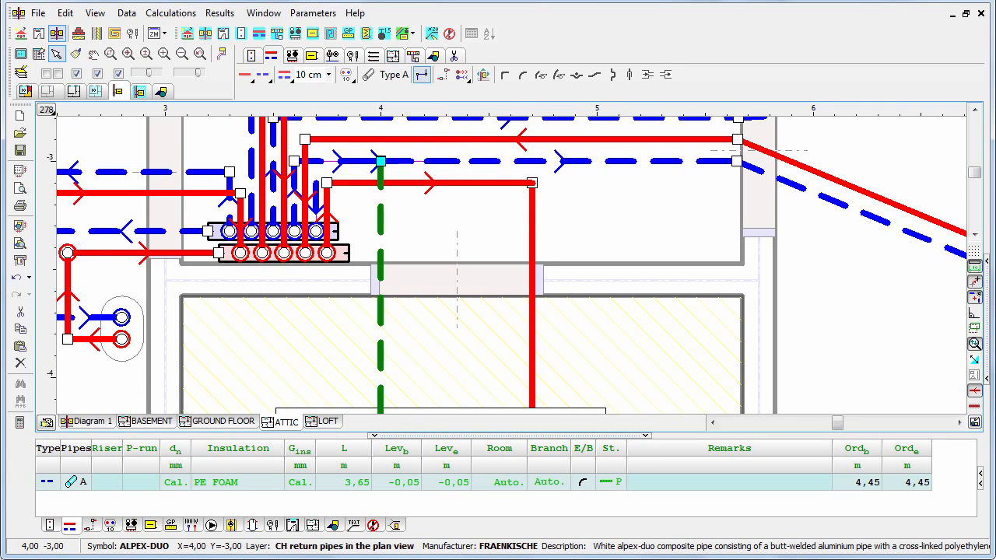
drag(380, 160, 381, 204)
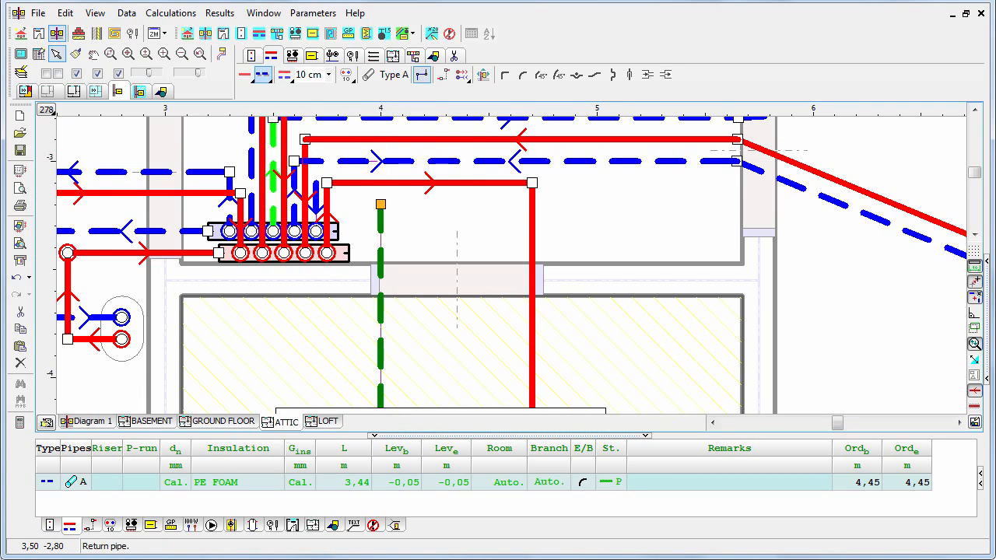
Draw a return pipe about 0.30 m long from the bathroom return end to the last manifold return branch and delete the leftover stub
click(263, 76)
click(380, 204)
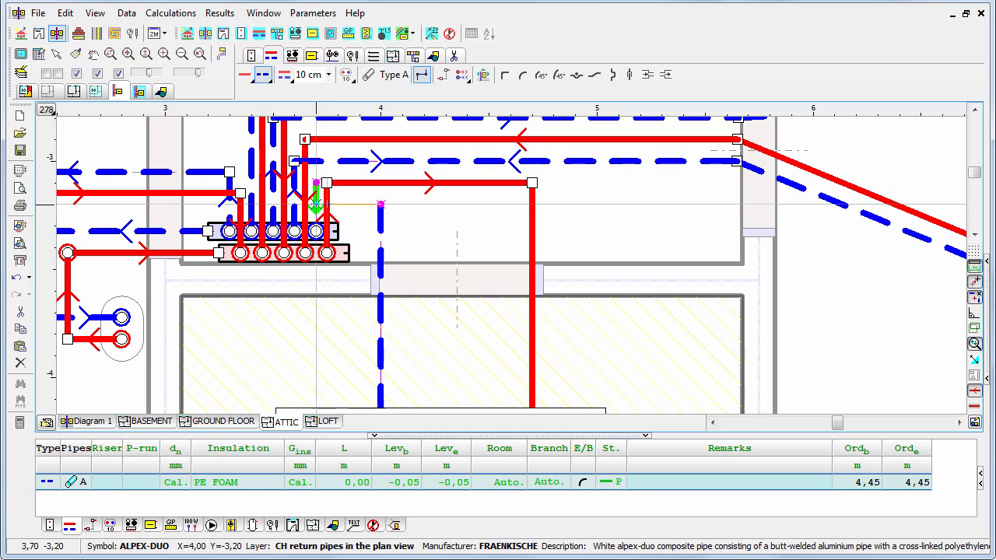
right_click(316, 204)
right_click(316, 204)
click(316, 193)
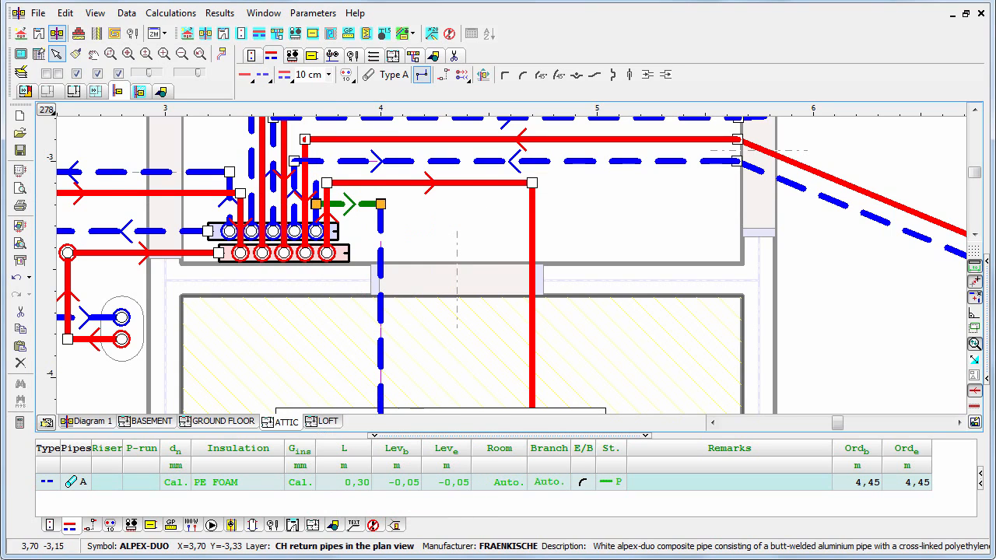
click(316, 193)
key(Delete)
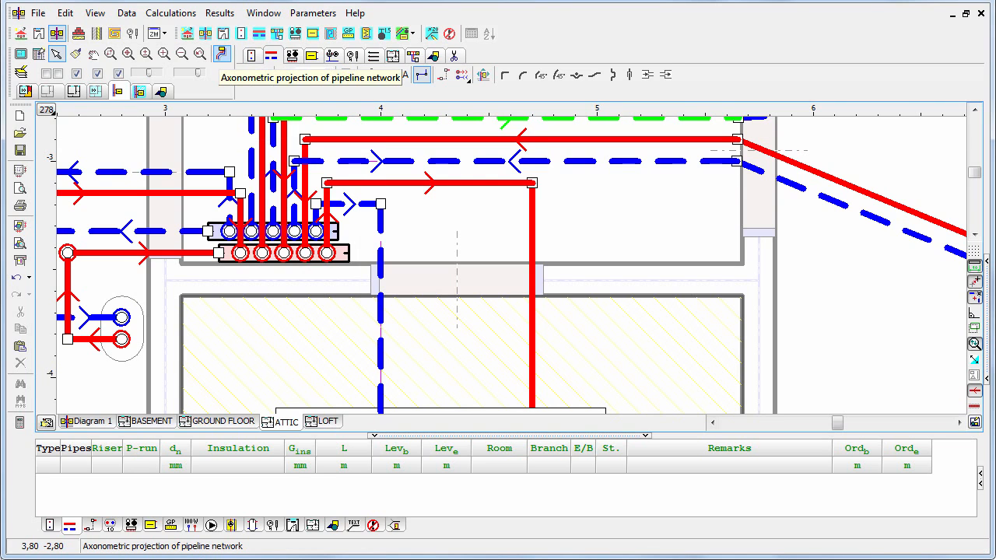
Examine the pipeline network of all storeys in axonometric projection and close the view
click(221, 53)
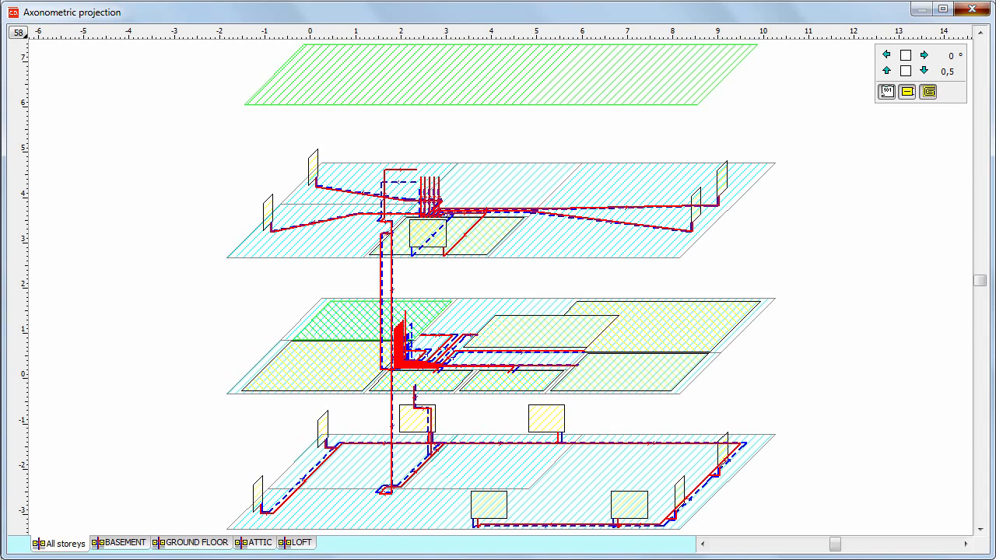
click(969, 9)
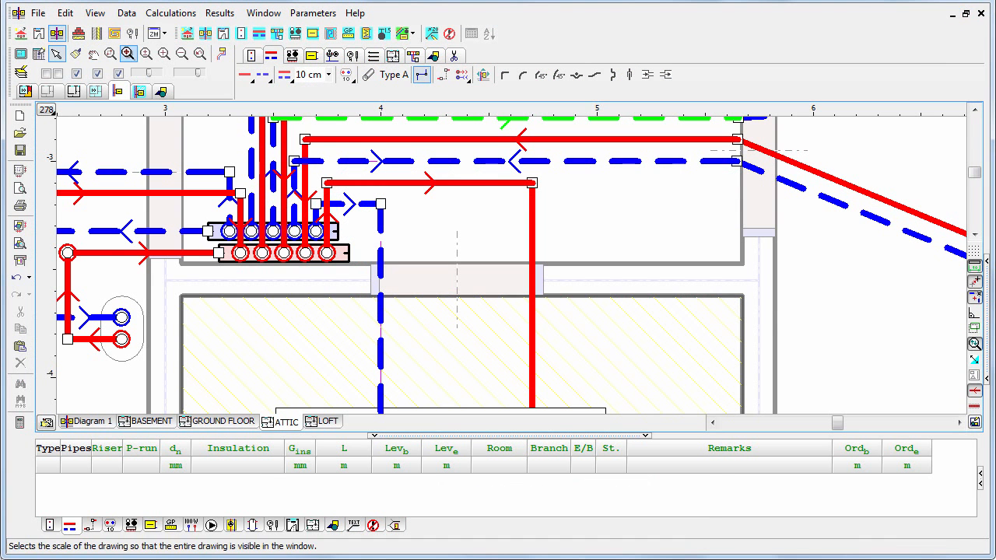
Open Diagram 1 and focus on the two risers in the garage storey
click(88, 420)
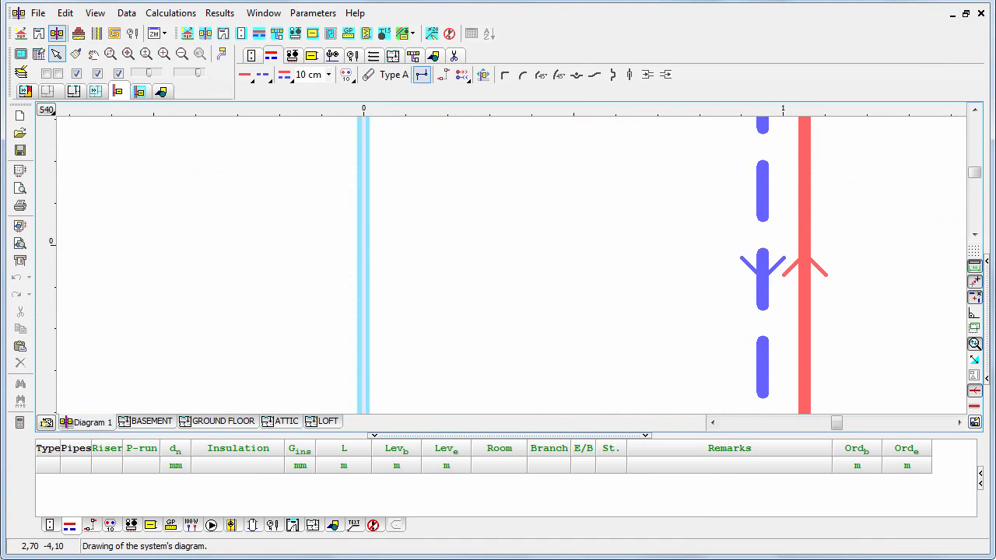
middle_click(91, 393)
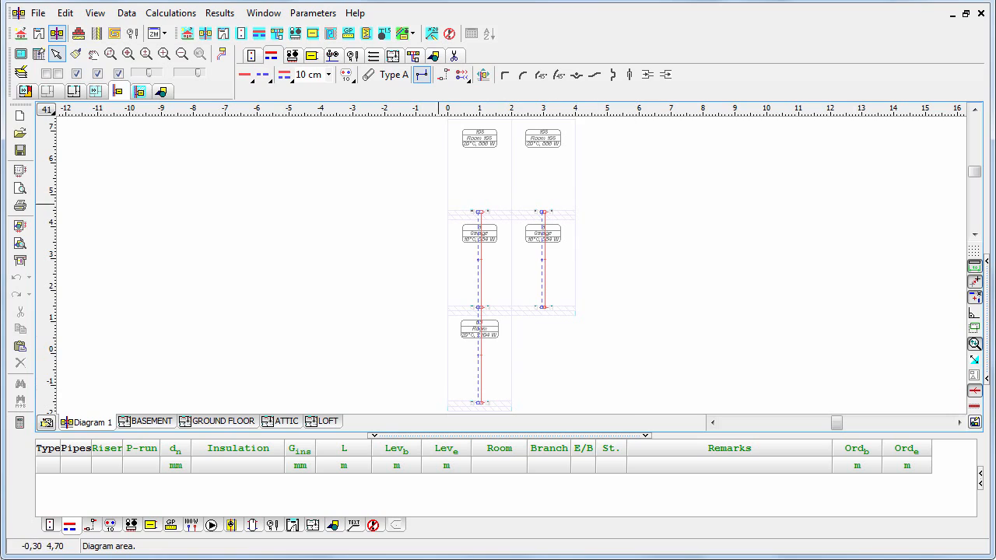
drag(419, 190, 578, 346)
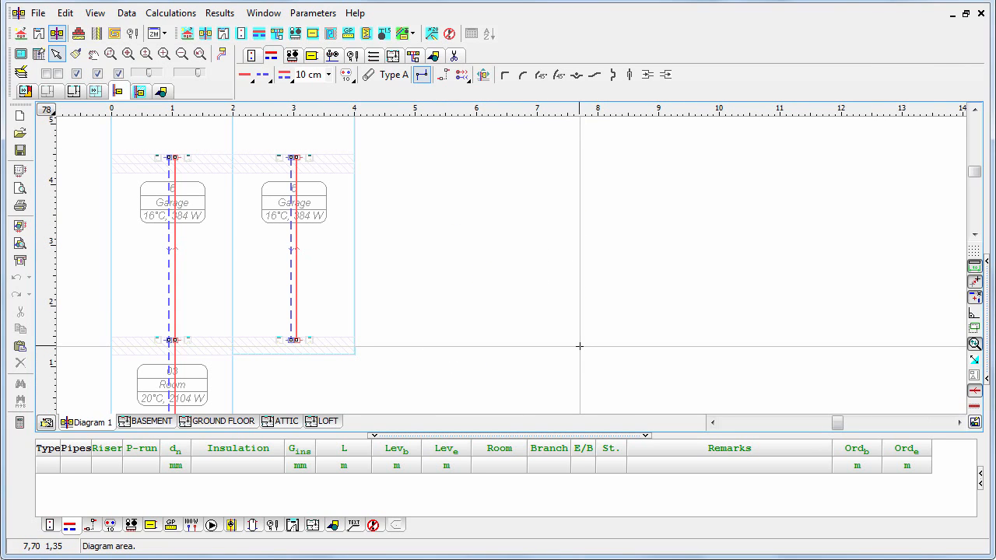